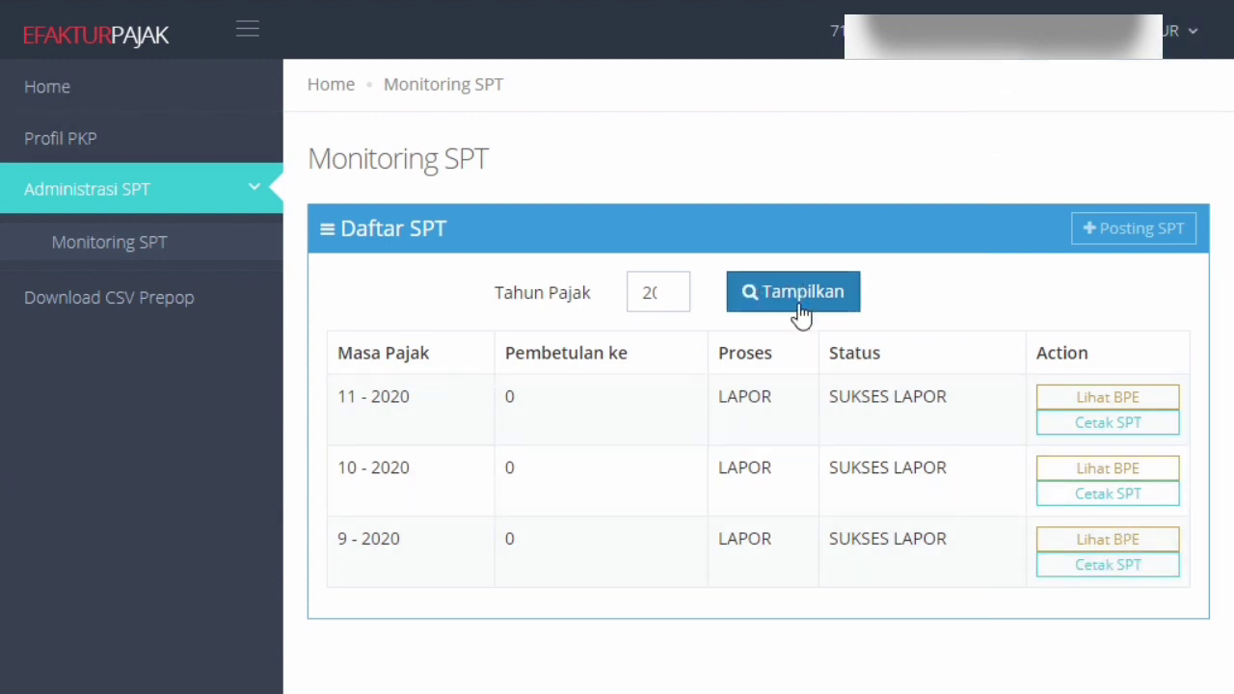
# Start a new SPT posting and set its Tahun Pajak to 2020.
pyautogui.click(1119, 232)
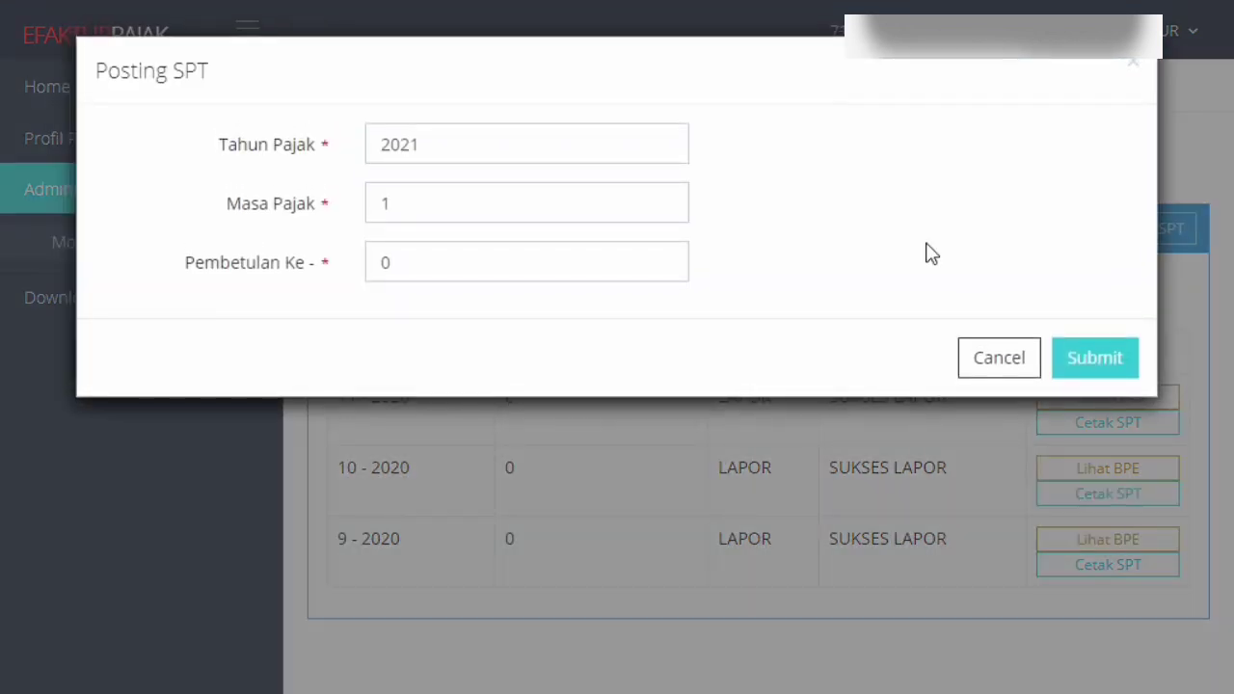
pyautogui.click(672, 160)
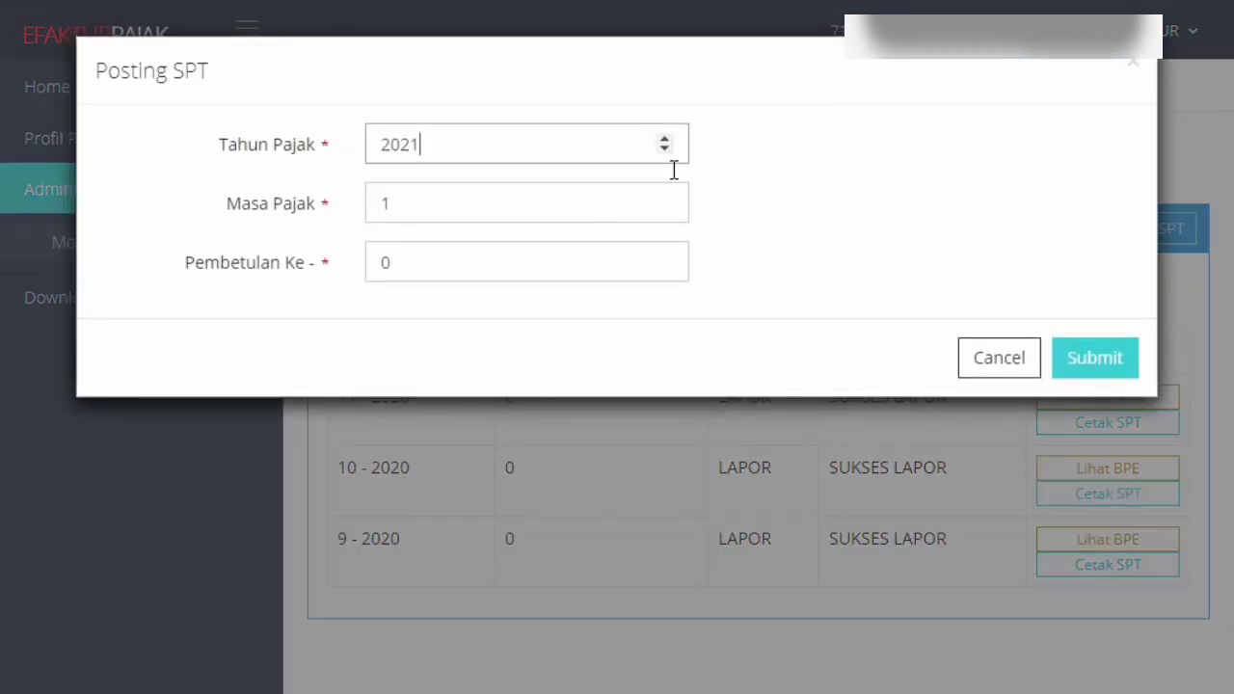
pyautogui.click(665, 151)
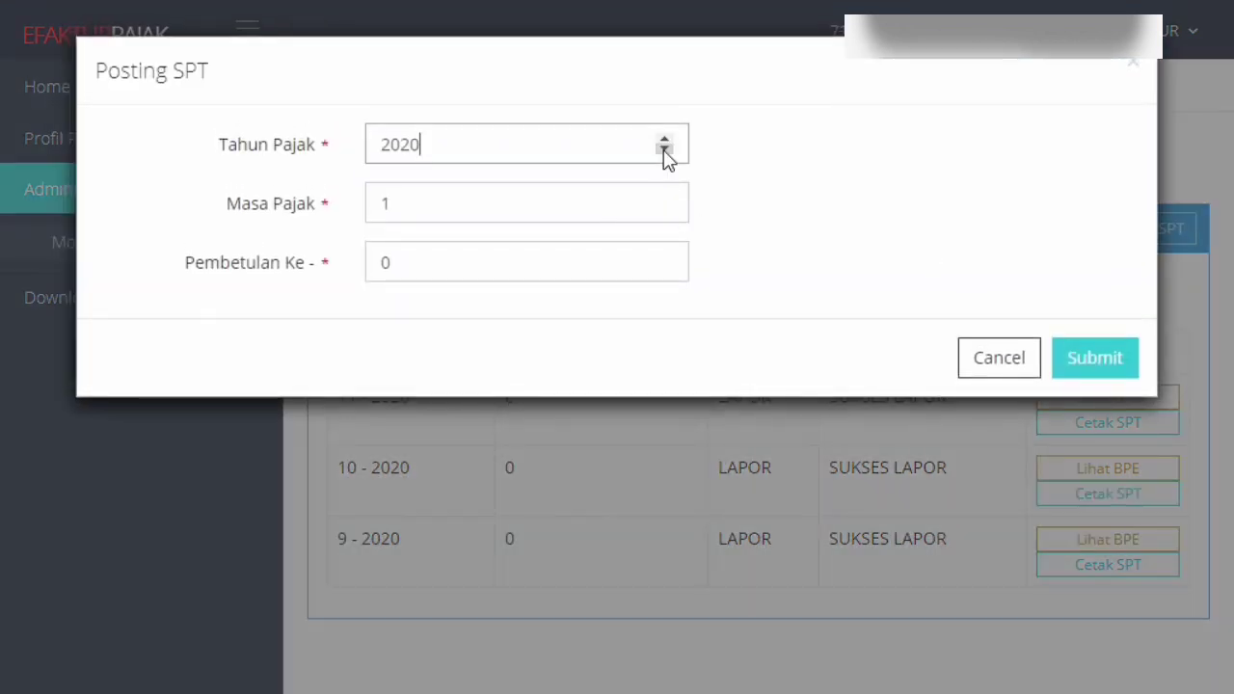
# Set the posting's Masa Pajak to 9.
pyautogui.click(664, 208)
pyautogui.click(664, 197)
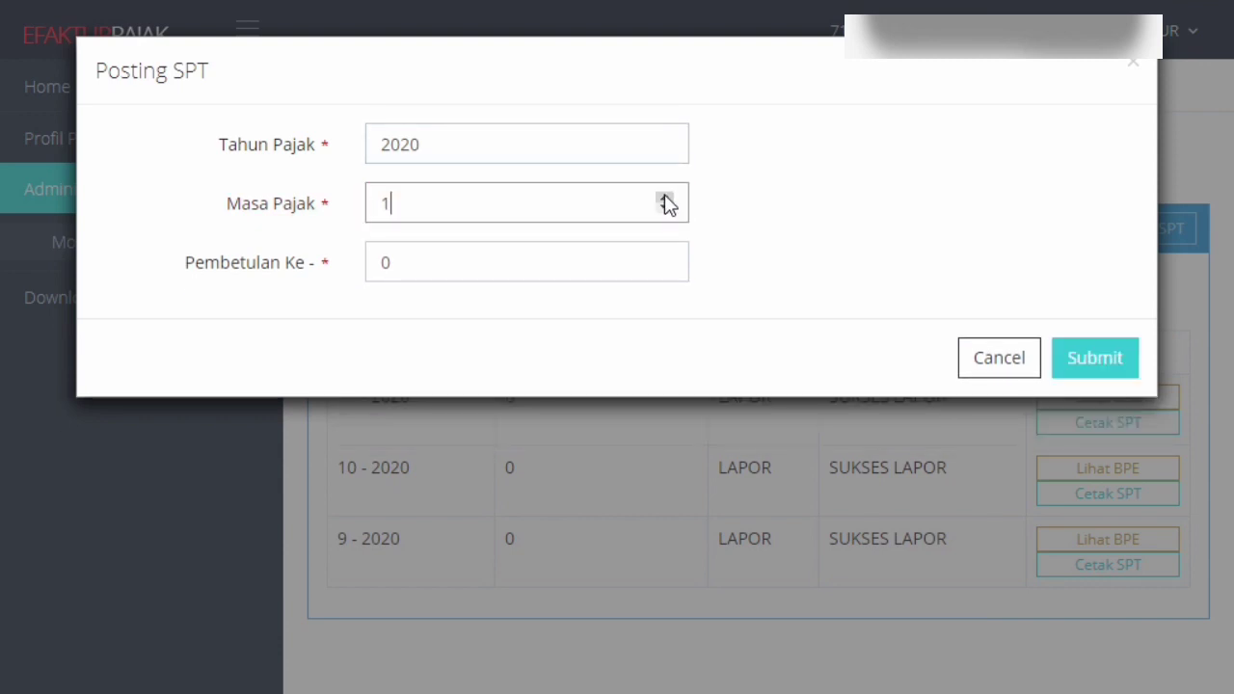
pyautogui.click(664, 197)
pyautogui.click(664, 198)
pyautogui.click(664, 198)
pyautogui.click(664, 197)
pyautogui.click(665, 198)
pyautogui.click(664, 198)
pyautogui.click(664, 197)
pyautogui.click(664, 197)
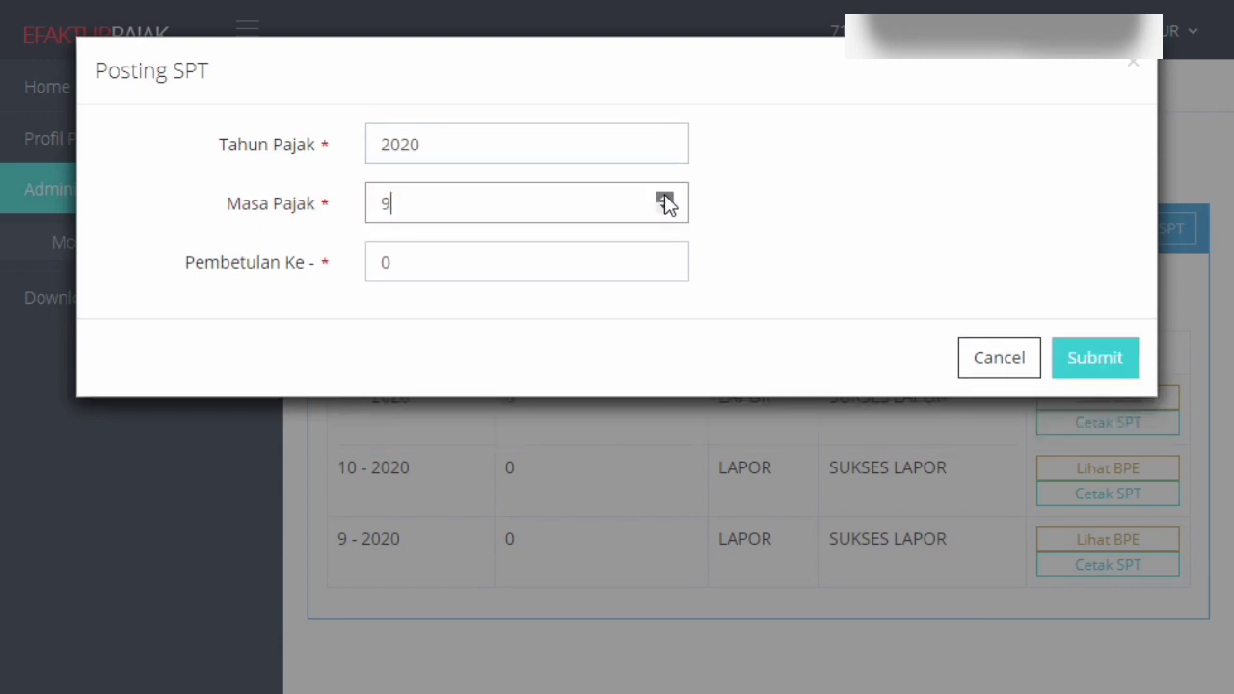
# Set Pembetulan Ke to 1, submit the posting and acknowledge the queue message.
pyautogui.click(664, 258)
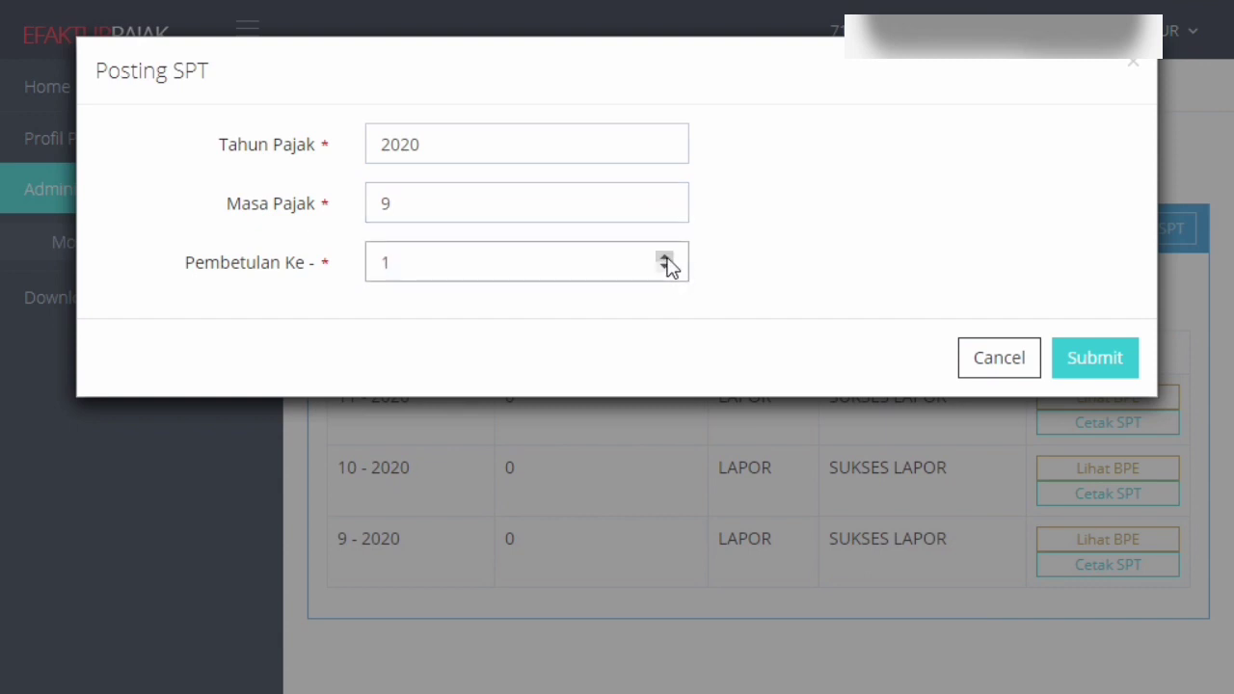
pyautogui.click(1108, 362)
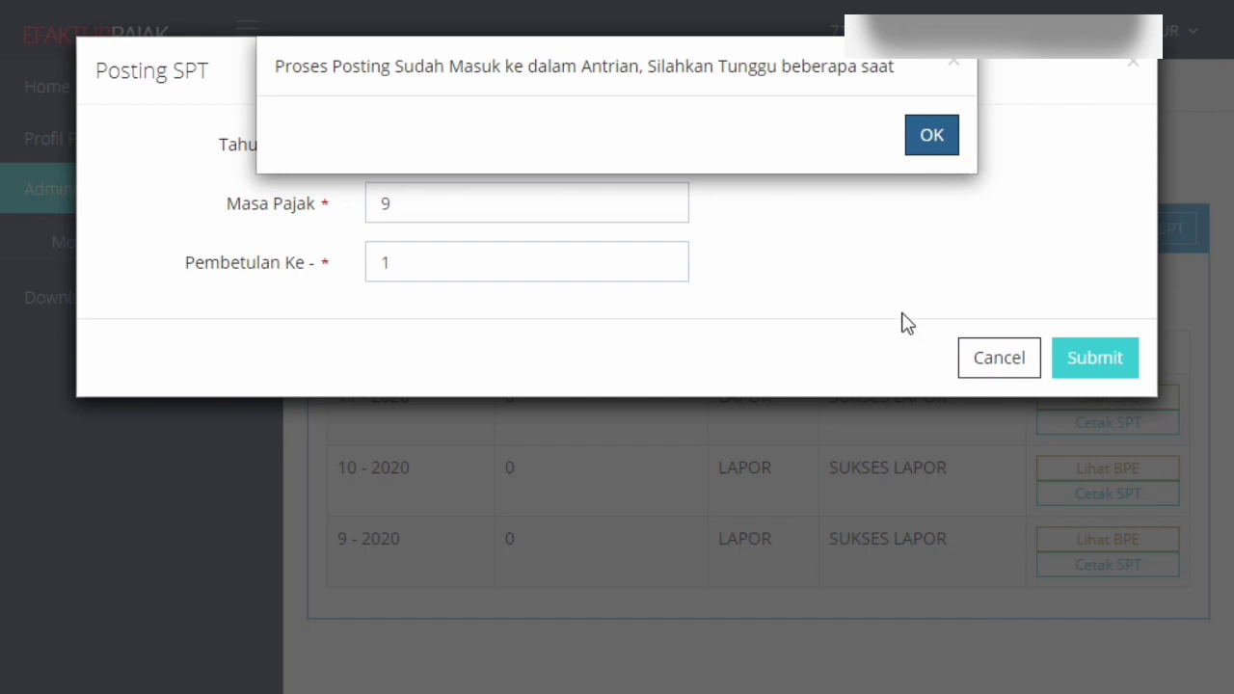
pyautogui.click(930, 138)
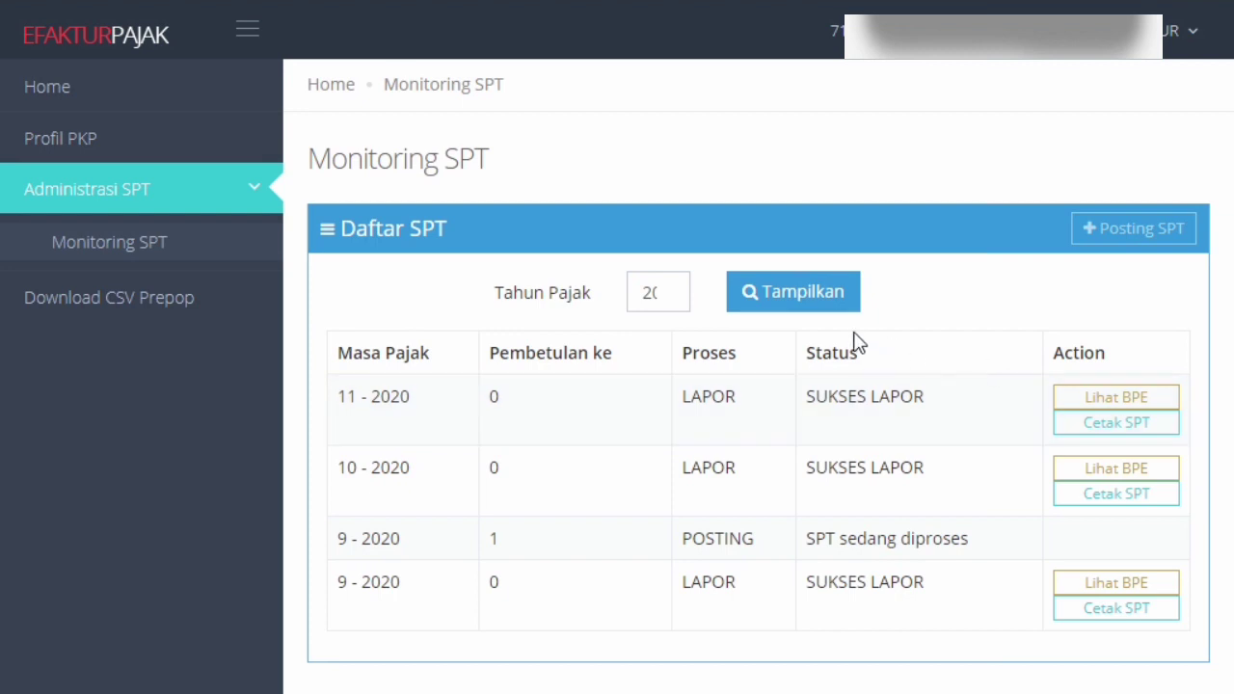
# Refresh the Daftar SPT list until the 9-2020 Pembetulan 1 posting has been processed.
pyautogui.click(840, 307)
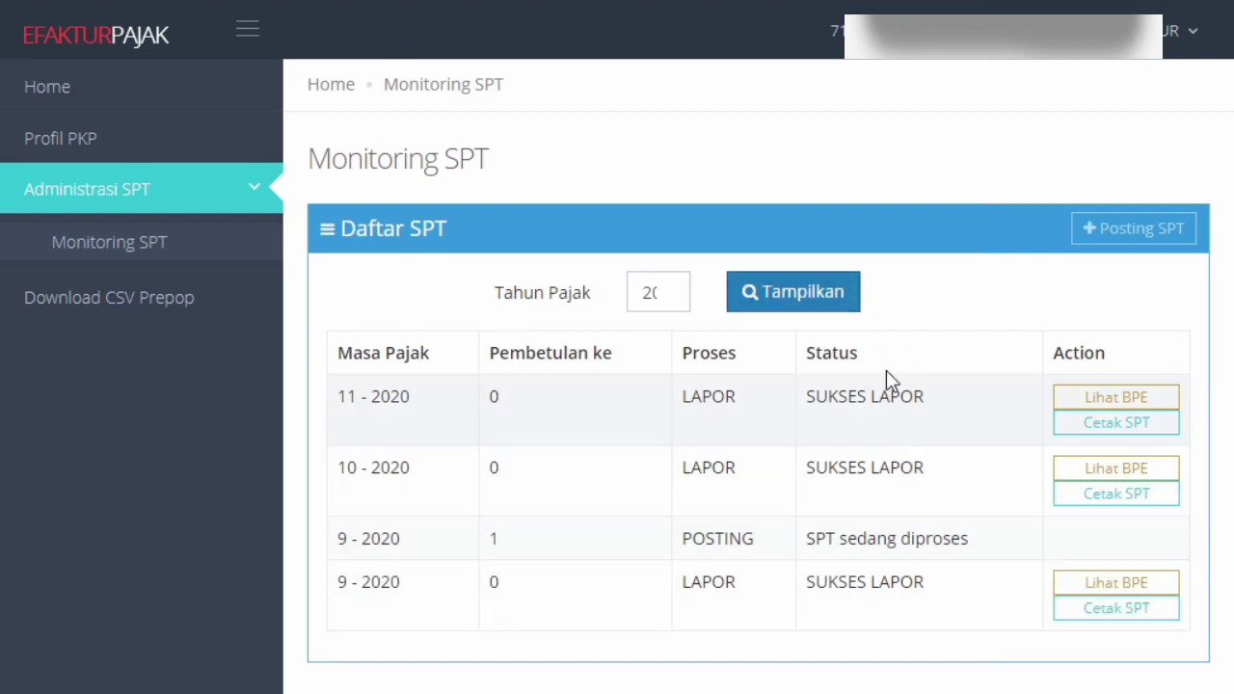
pyautogui.click(840, 305)
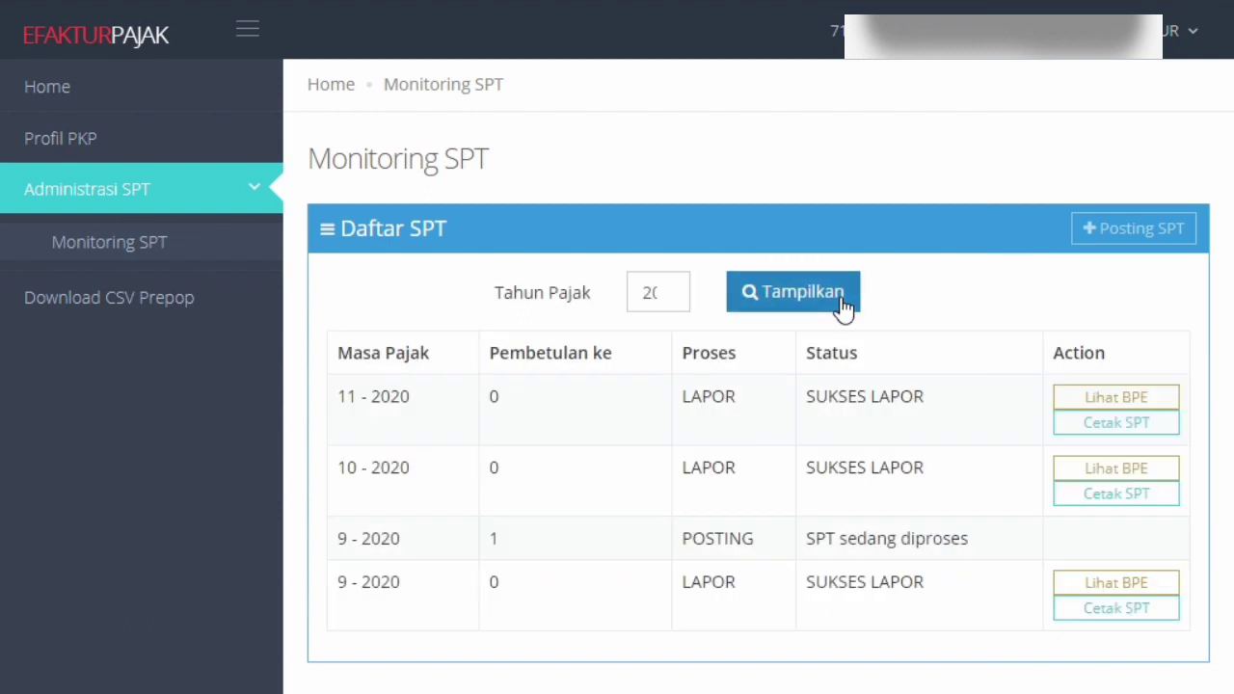
pyautogui.click(842, 305)
pyautogui.click(842, 305)
pyautogui.click(797, 294)
pyautogui.click(796, 302)
pyautogui.click(796, 302)
pyautogui.click(796, 302)
pyautogui.click(797, 302)
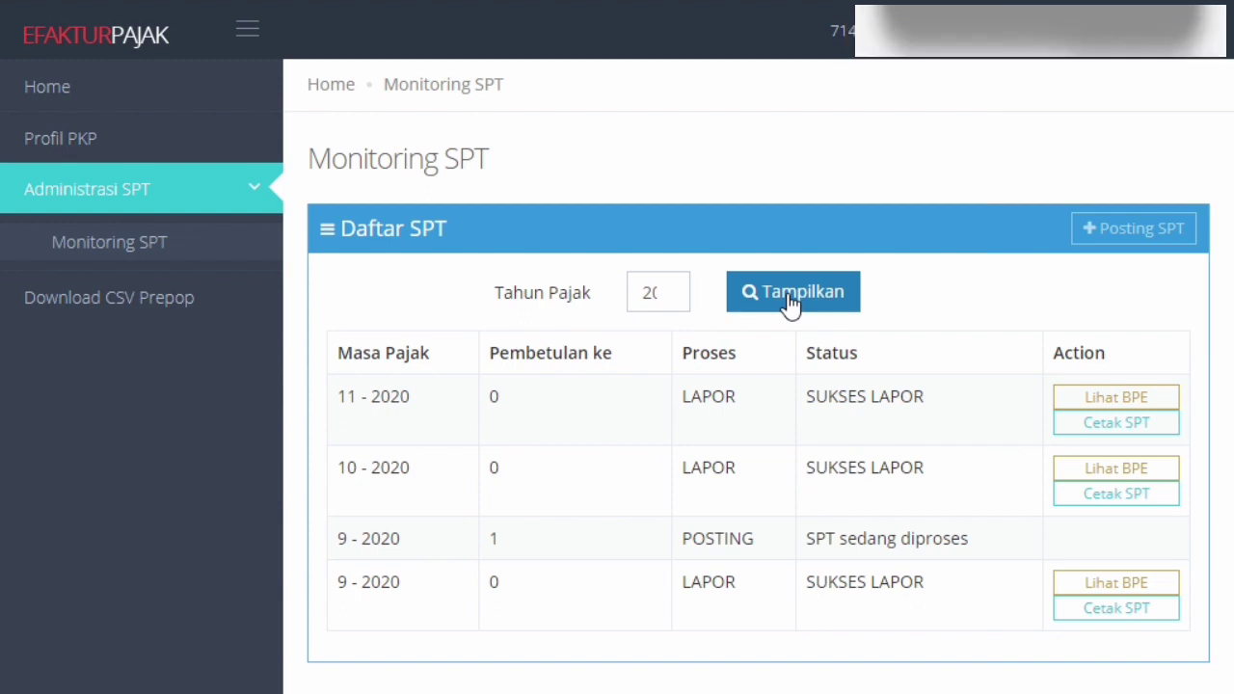
pyautogui.click(783, 304)
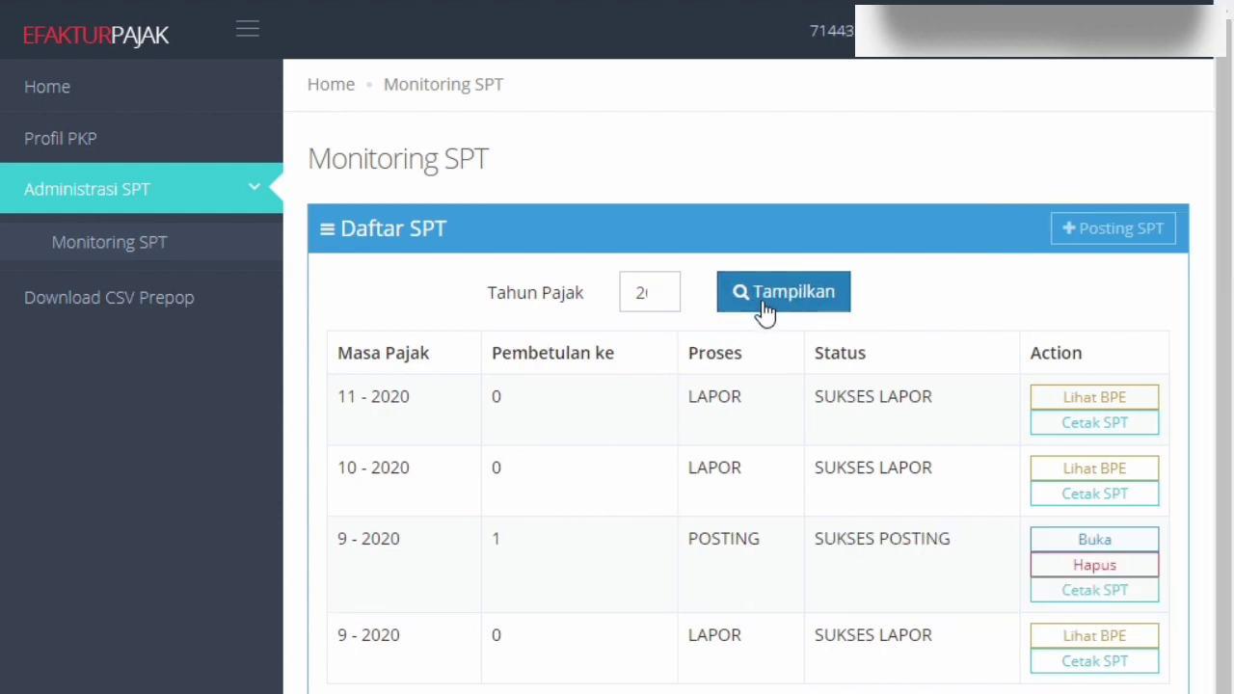
# Open the 9-2020 Pembetulan 1 SPT and switch to its Lampiran AB.
pyautogui.click(1102, 598)
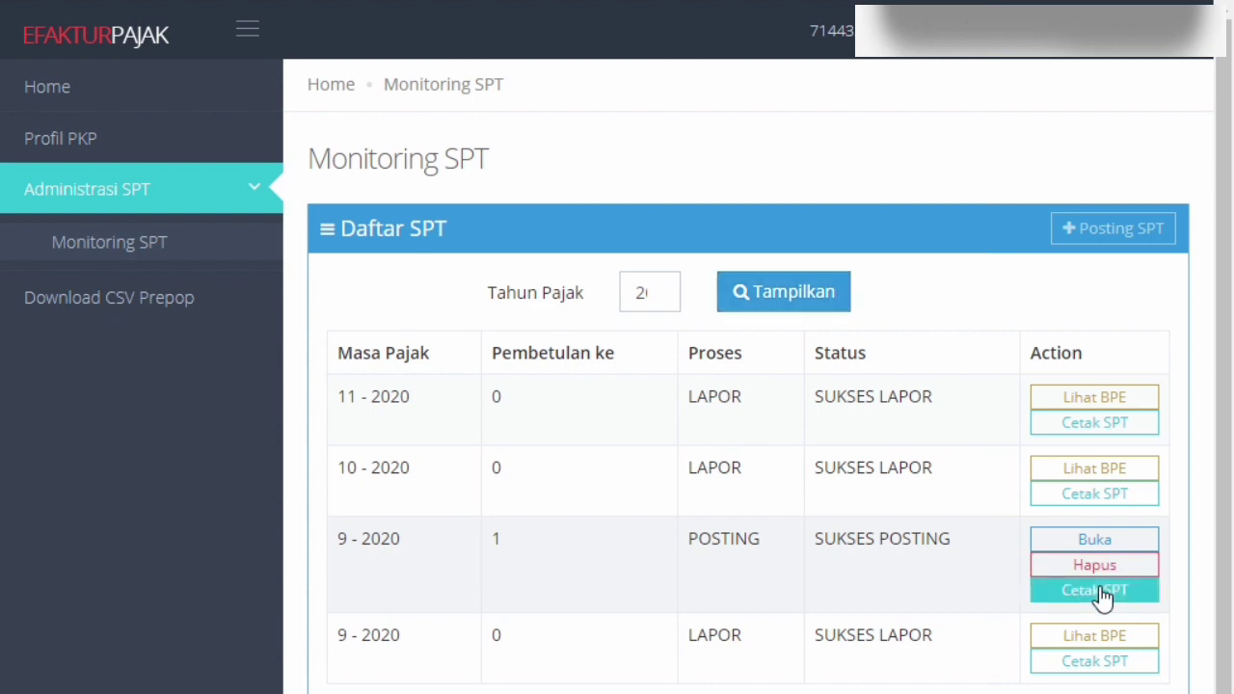
pyautogui.click(1137, 549)
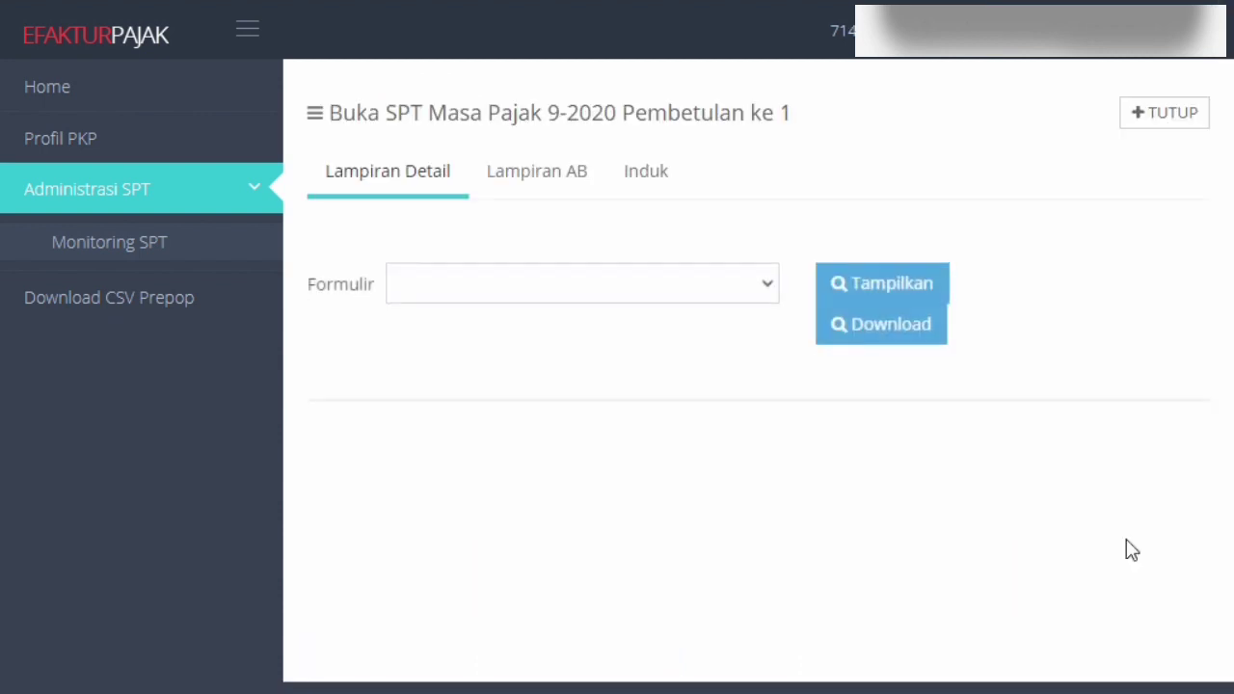
pyautogui.click(521, 179)
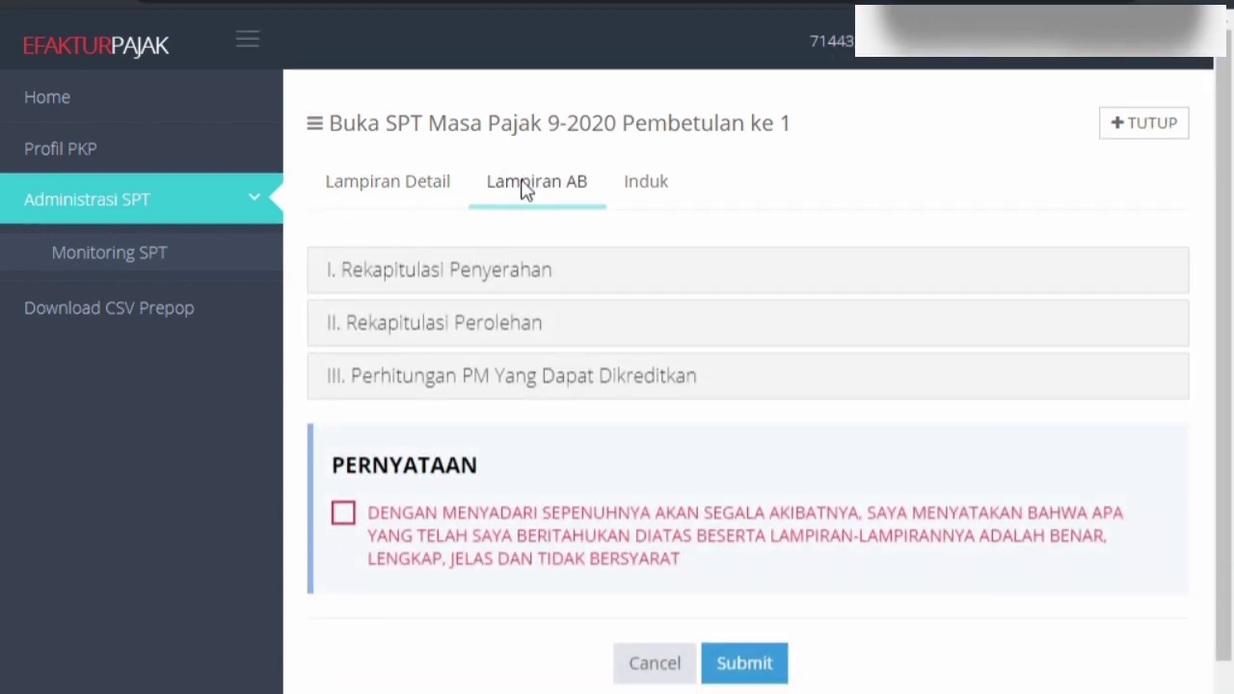
# Expand Rekapitulasi Penyerahan in Lampiran AB and review its DPP, PPN and PPnBM amounts.
pyautogui.click(491, 279)
pyautogui.scroll(-3, 1032, 414)
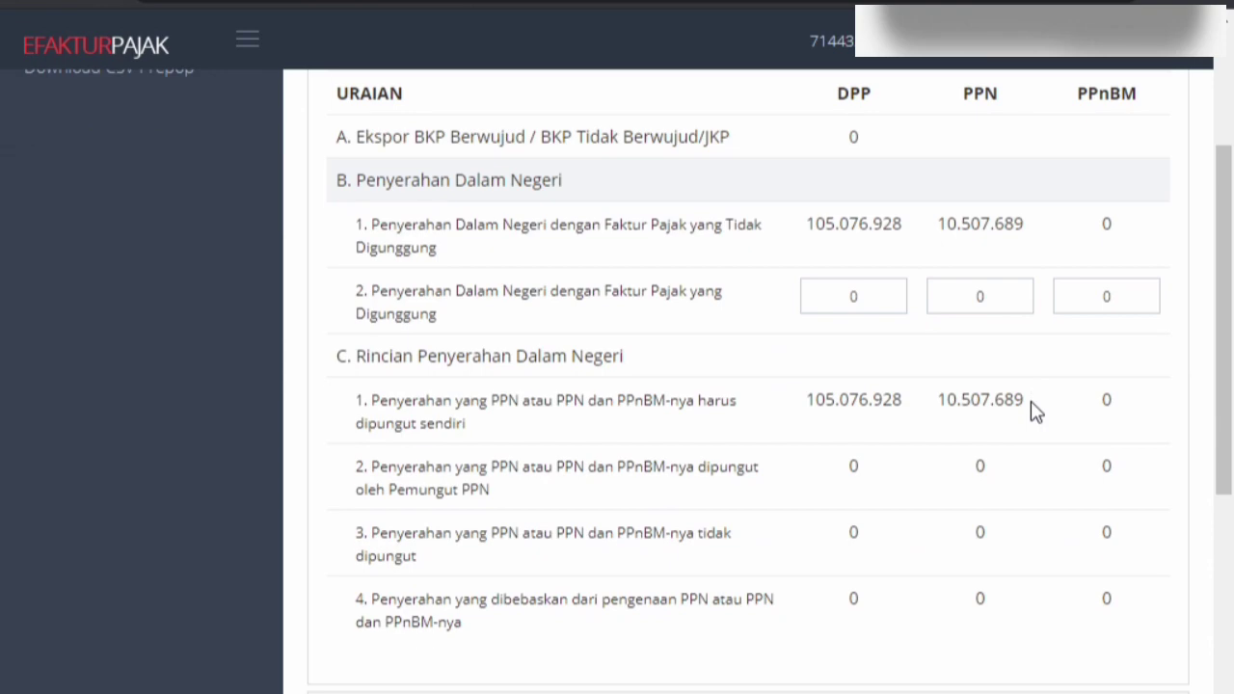
pyautogui.scroll(3, 759, 326)
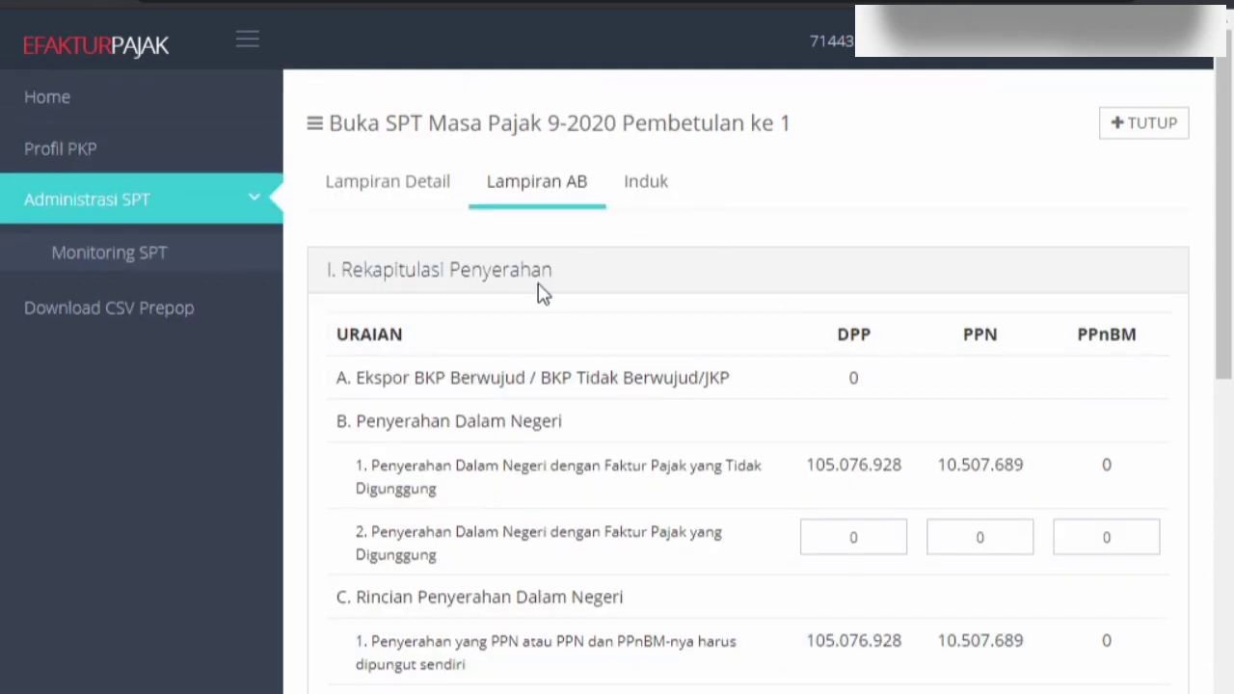
# Expand Rekapitulasi Perolehan in Lampiran AB and review the acquisition amounts.
pyautogui.scroll(-7, 559, 279)
pyautogui.scroll(-1, 559, 285)
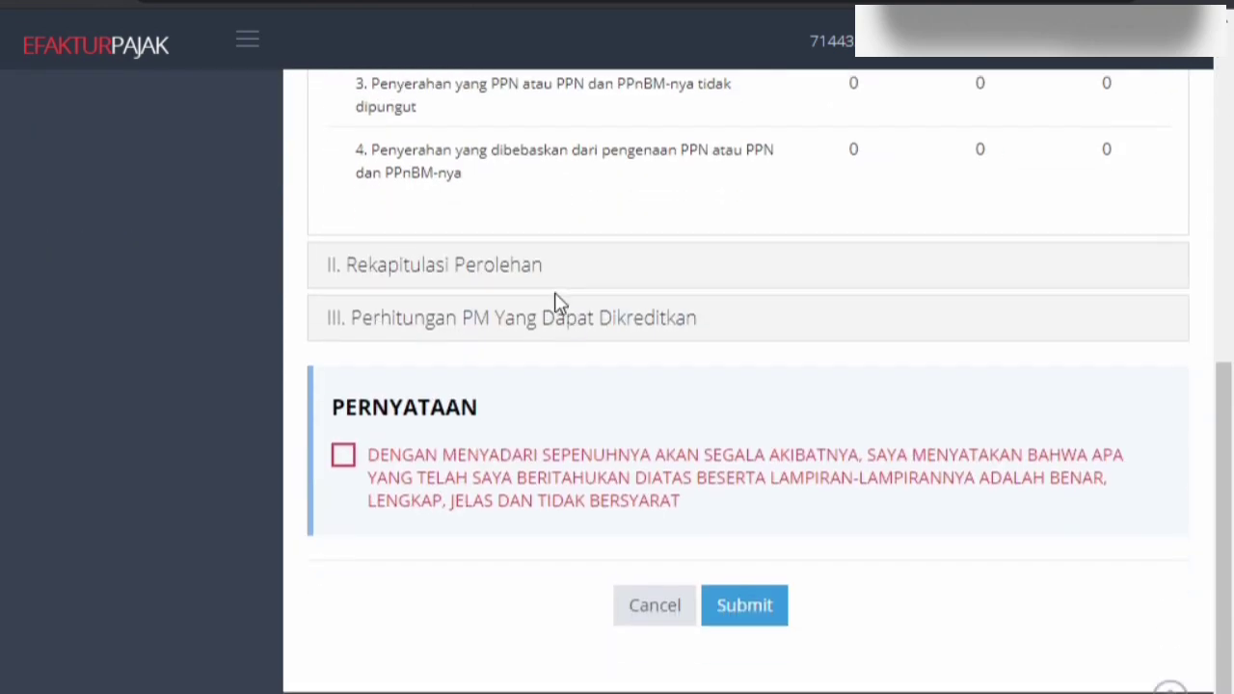
pyautogui.click(516, 279)
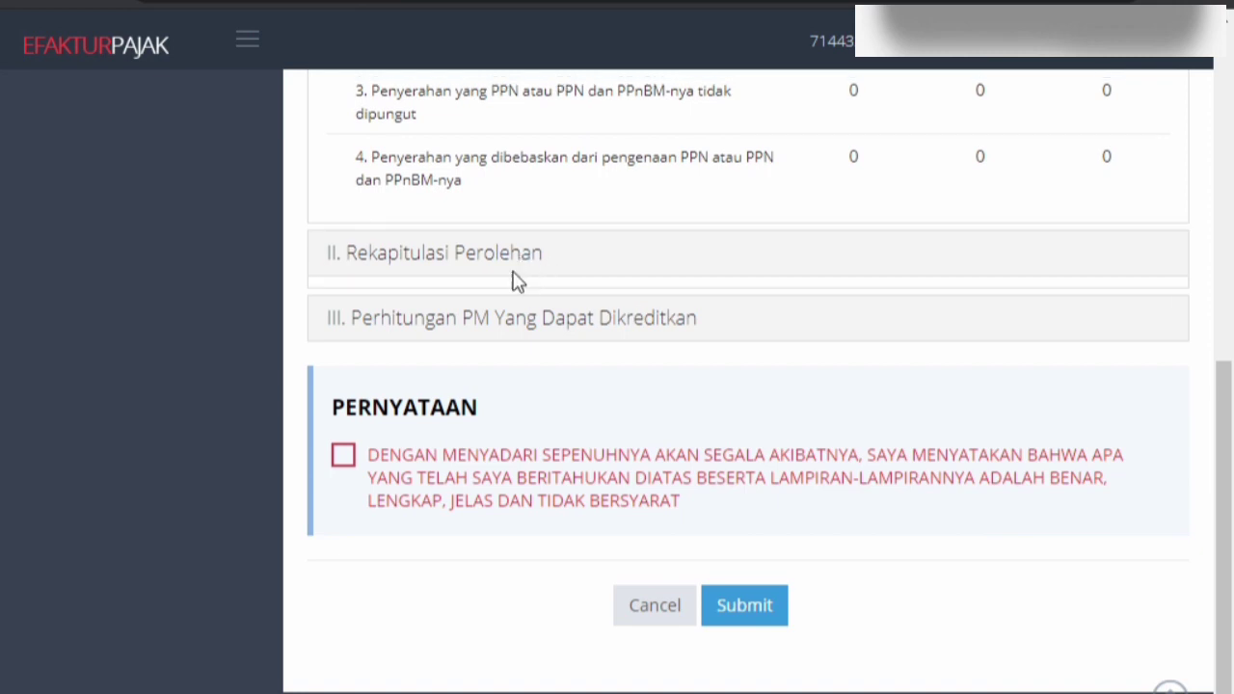
pyautogui.scroll(3, 882, 316)
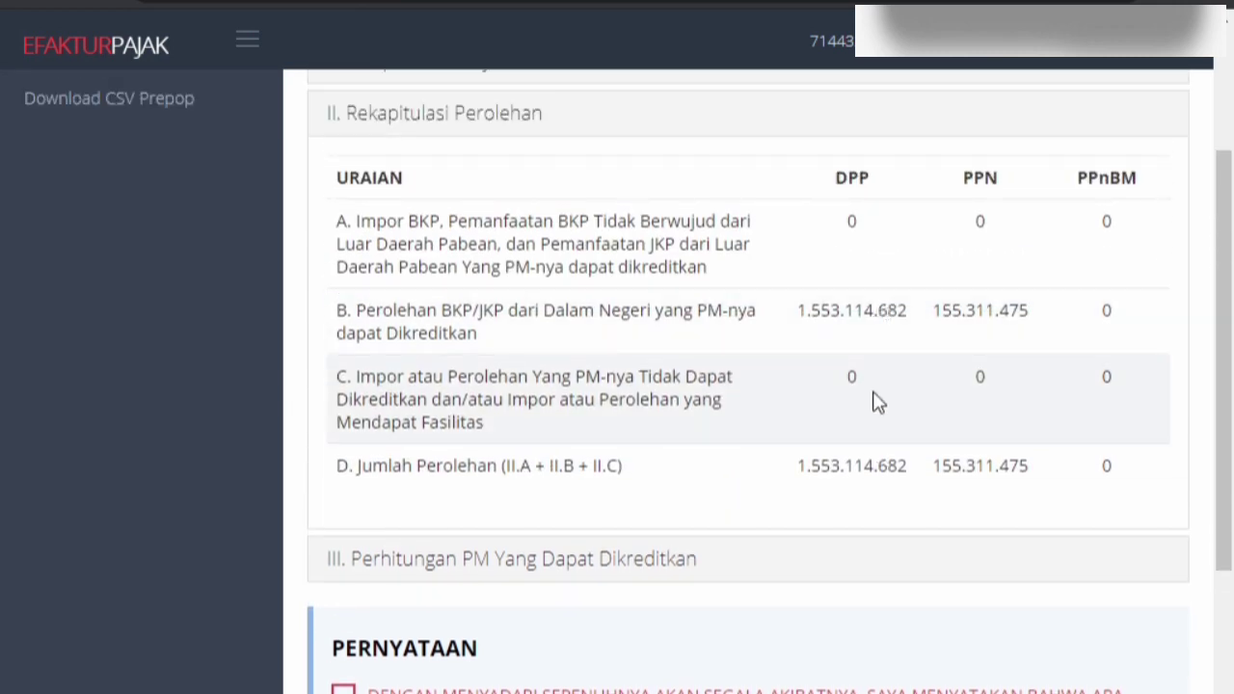
pyautogui.scroll(2, 877, 403)
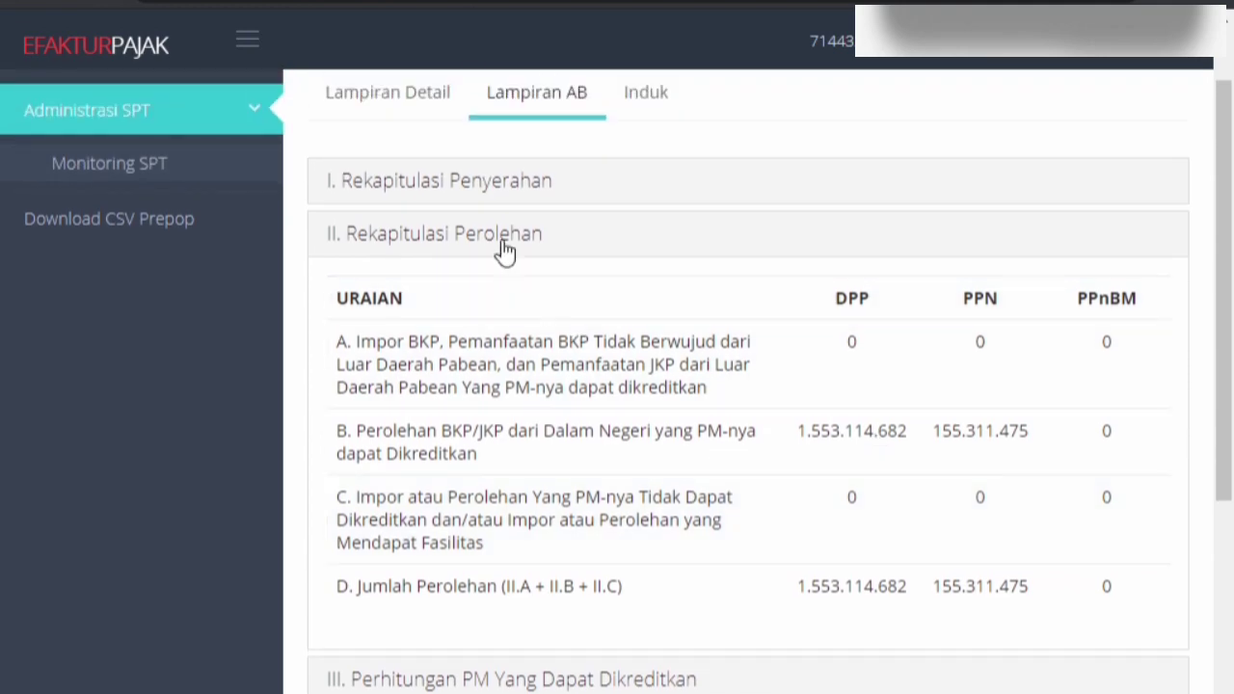
# Expand Perhitungan PM Yang Dapat Dikreditkan in Lampiran AB and review the creditable input tax.
pyautogui.scroll(-4, 514, 273)
pyautogui.click(521, 323)
pyautogui.scroll(-4, 524, 331)
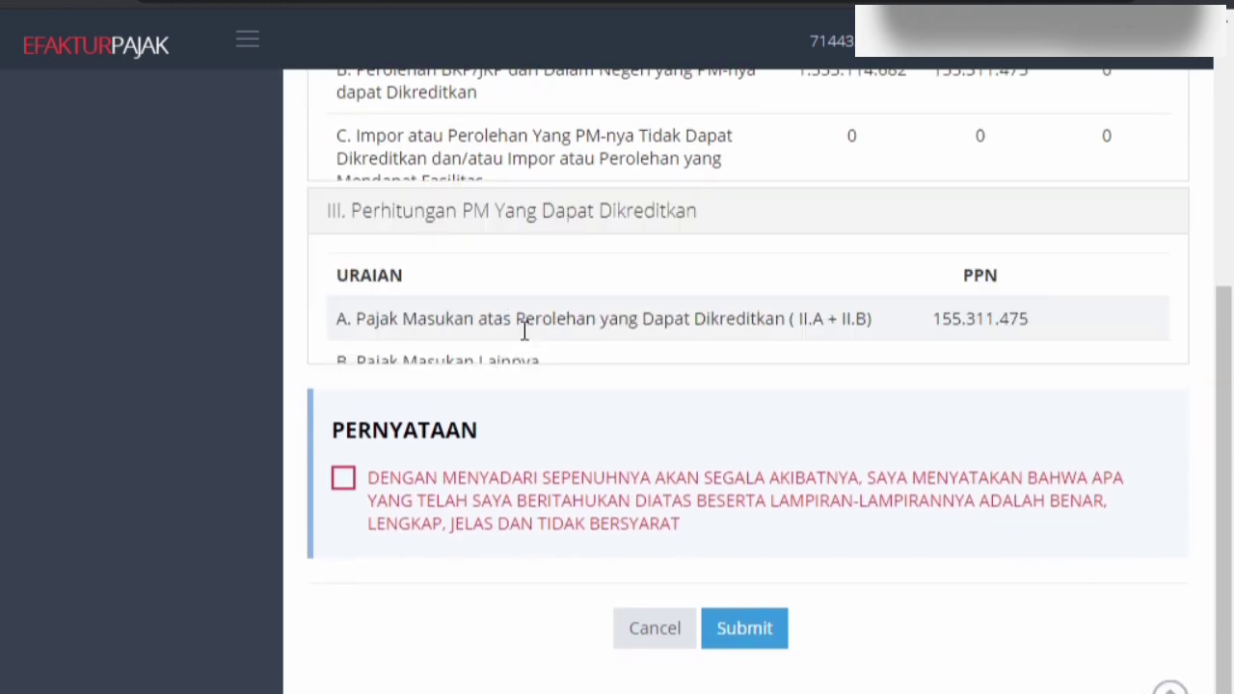
pyautogui.scroll(5, 877, 378)
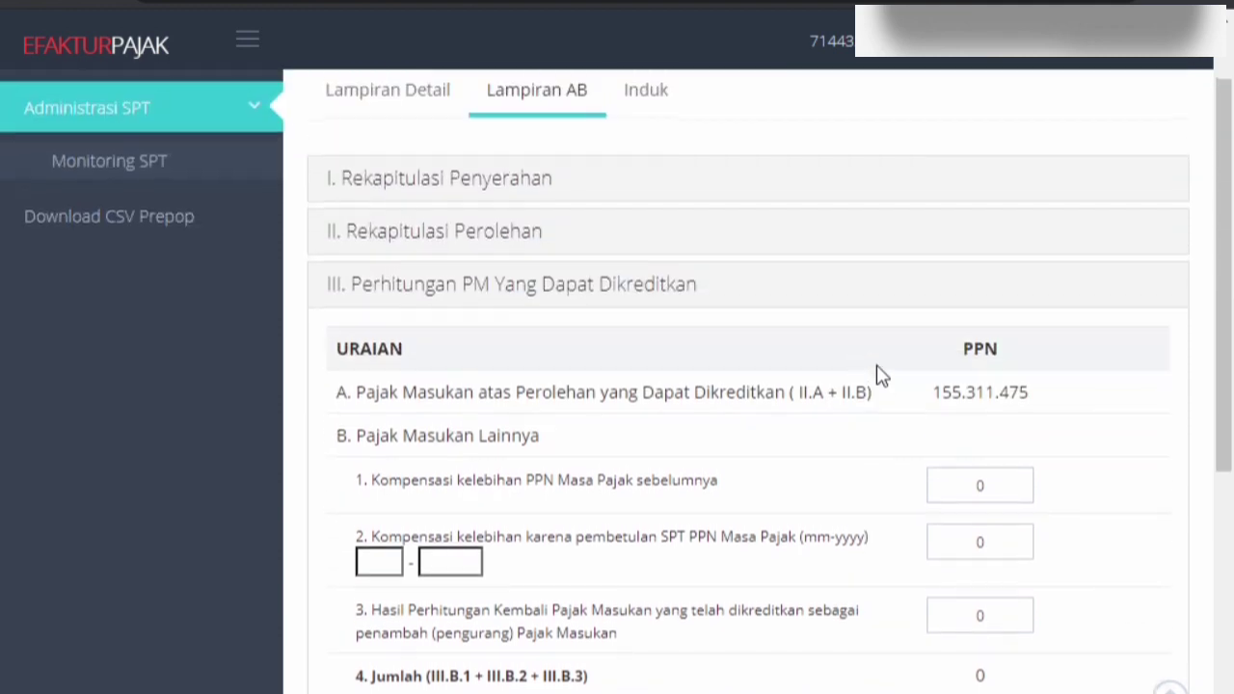
# Switch to the Induk form, expand Penghitungan PPN Kurang/Lebih Bayar and look through the form down to the Pernyataan.
pyautogui.click(664, 193)
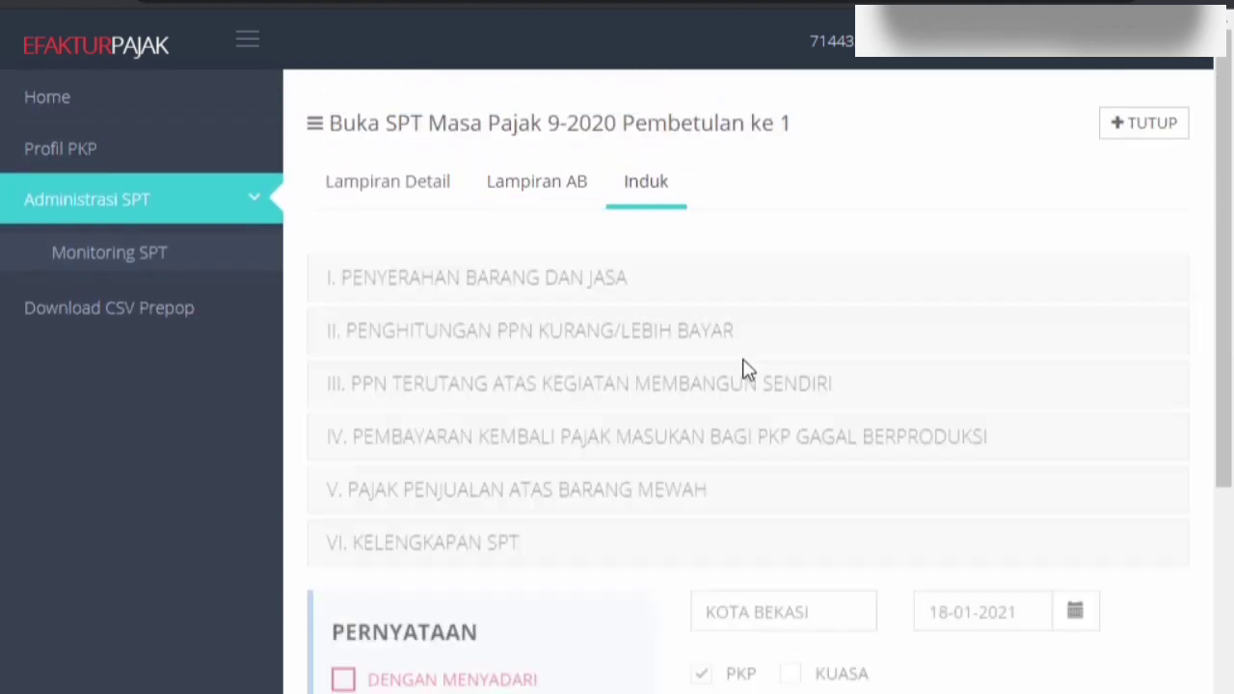
pyautogui.click(588, 328)
pyautogui.scroll(-3, 910, 454)
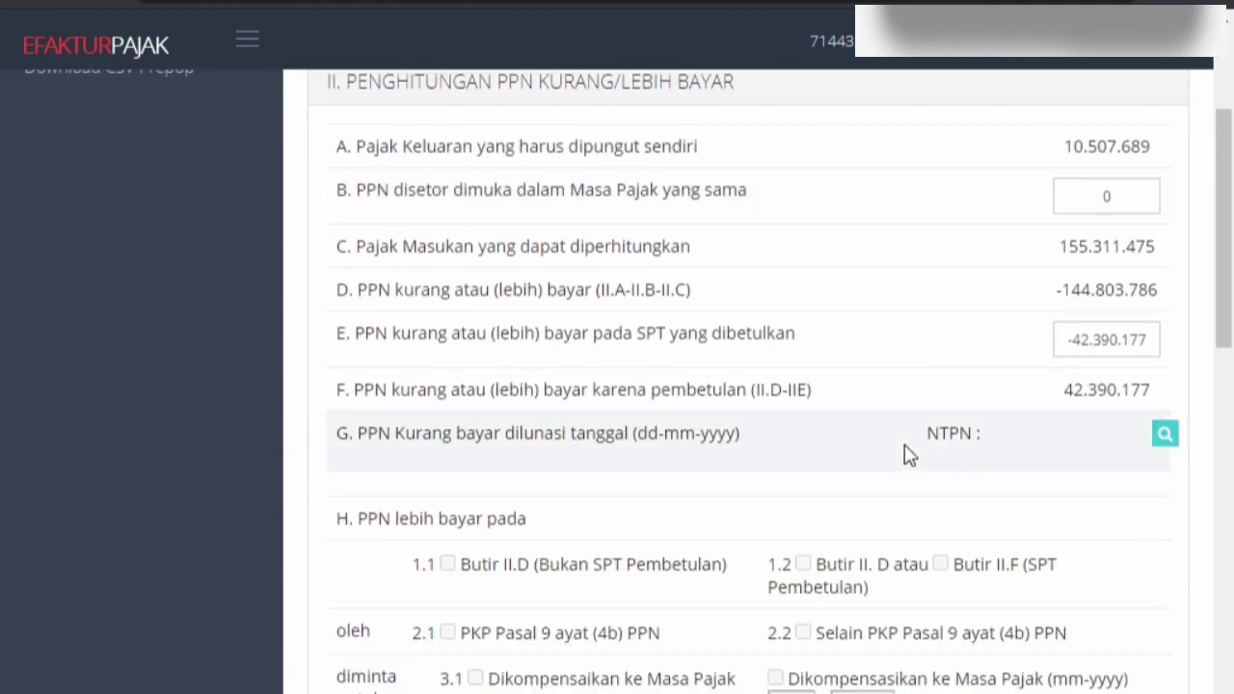
pyautogui.scroll(-3, 909, 454)
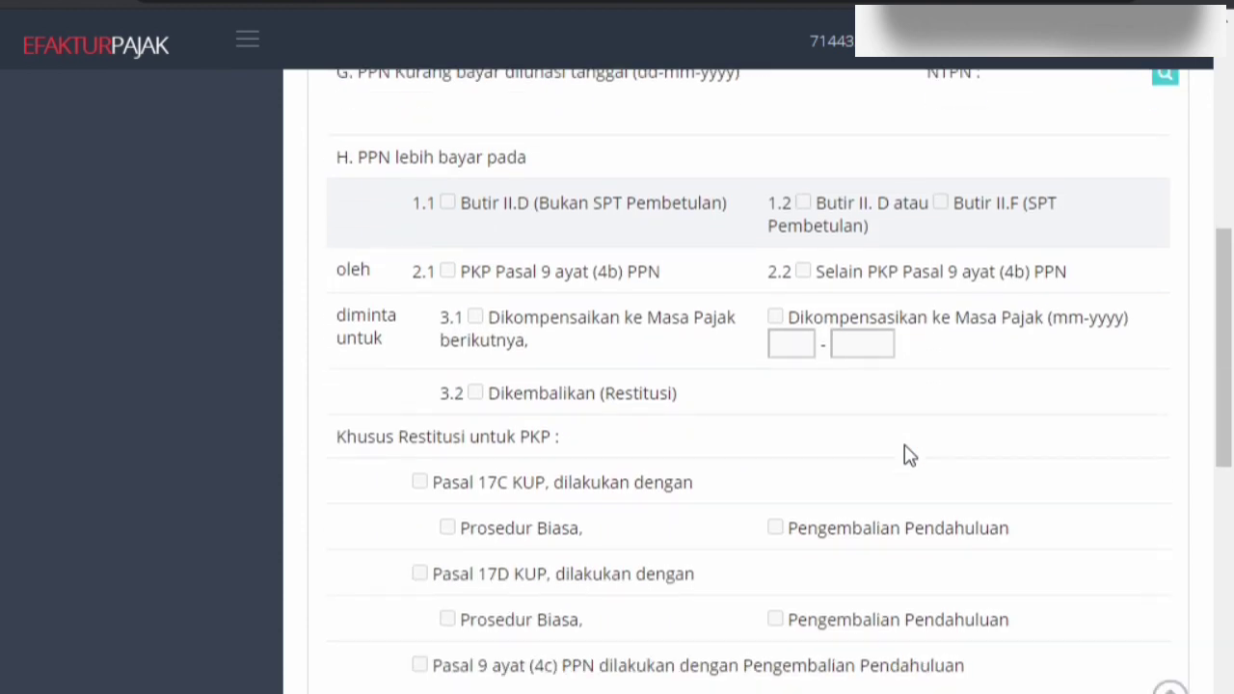
pyautogui.scroll(-2, 909, 454)
pyautogui.scroll(-5, 909, 454)
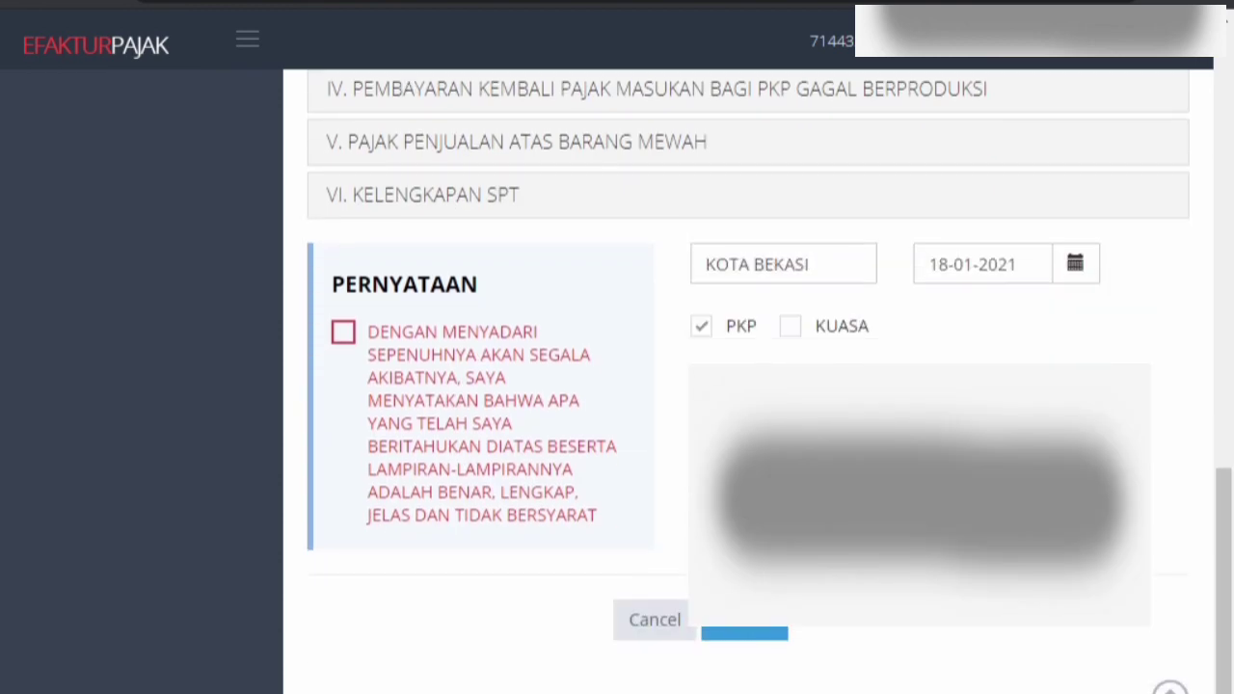
pyautogui.scroll(10, 909, 455)
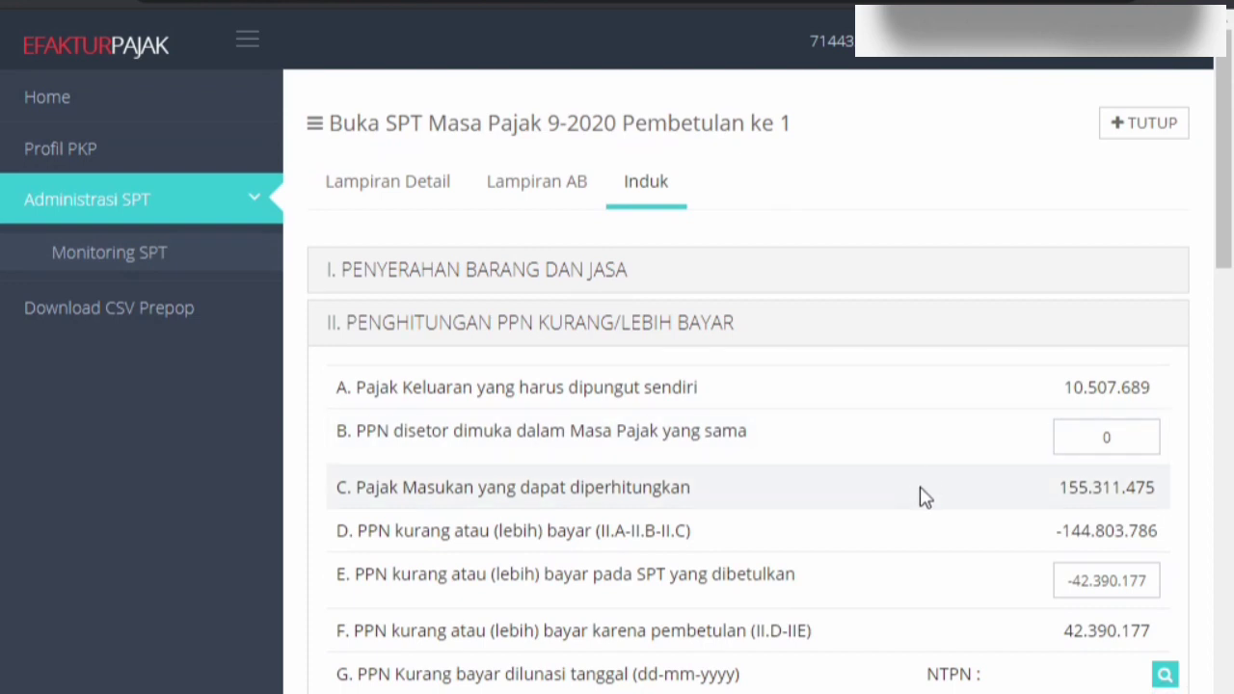
# Examine rows A to H of Penghitungan PPN Kurang/Lebih Bayar, comparing the overpayment, the corrected SPT amount and the correction difference.
pyautogui.scroll(-1, 923, 496)
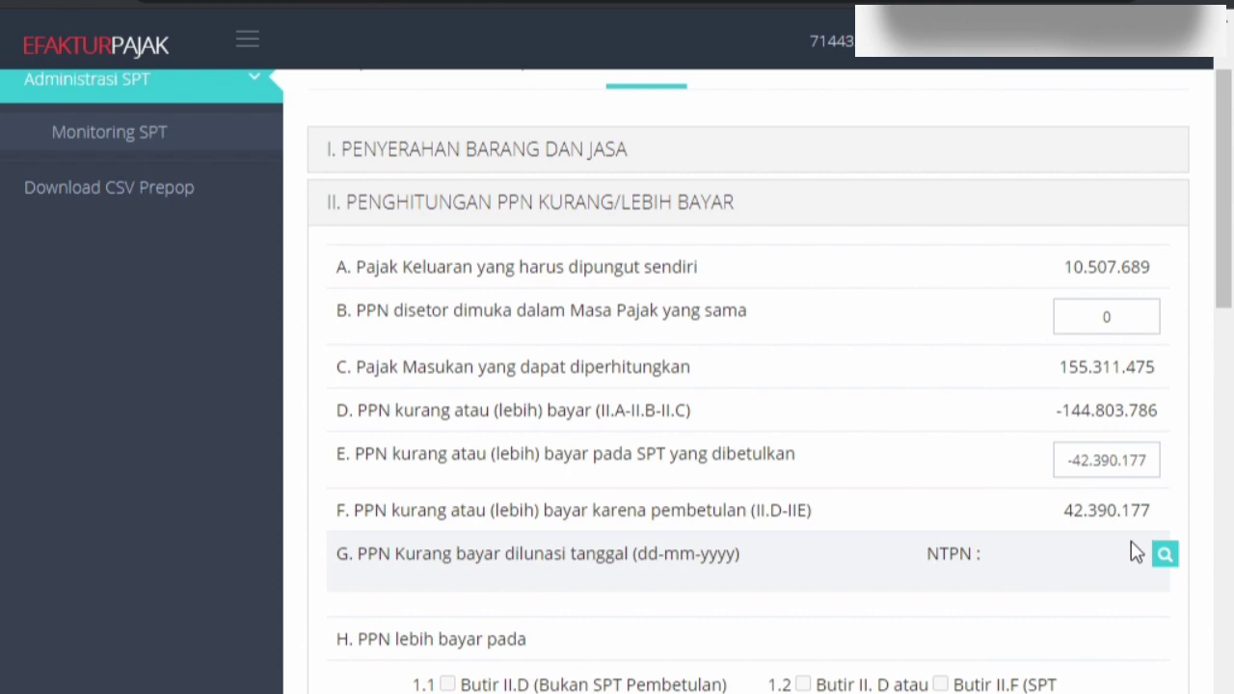
pyautogui.scroll(1, 1136, 527)
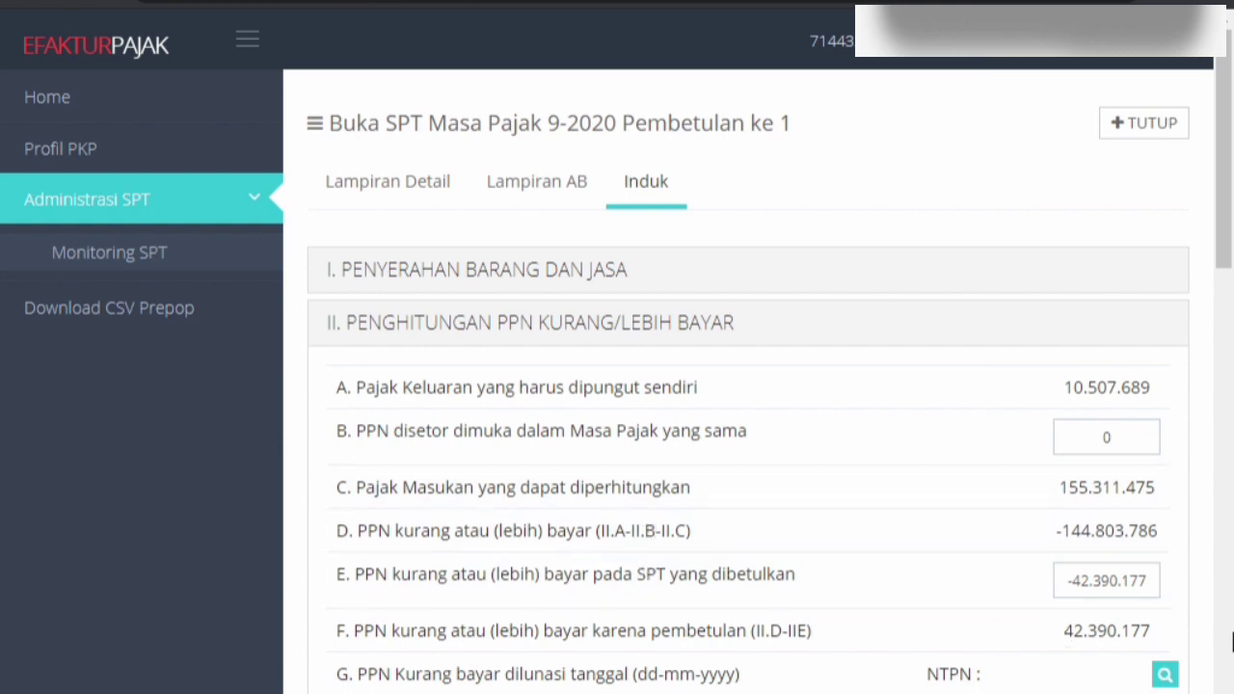
pyautogui.scroll(-6, 926, 521)
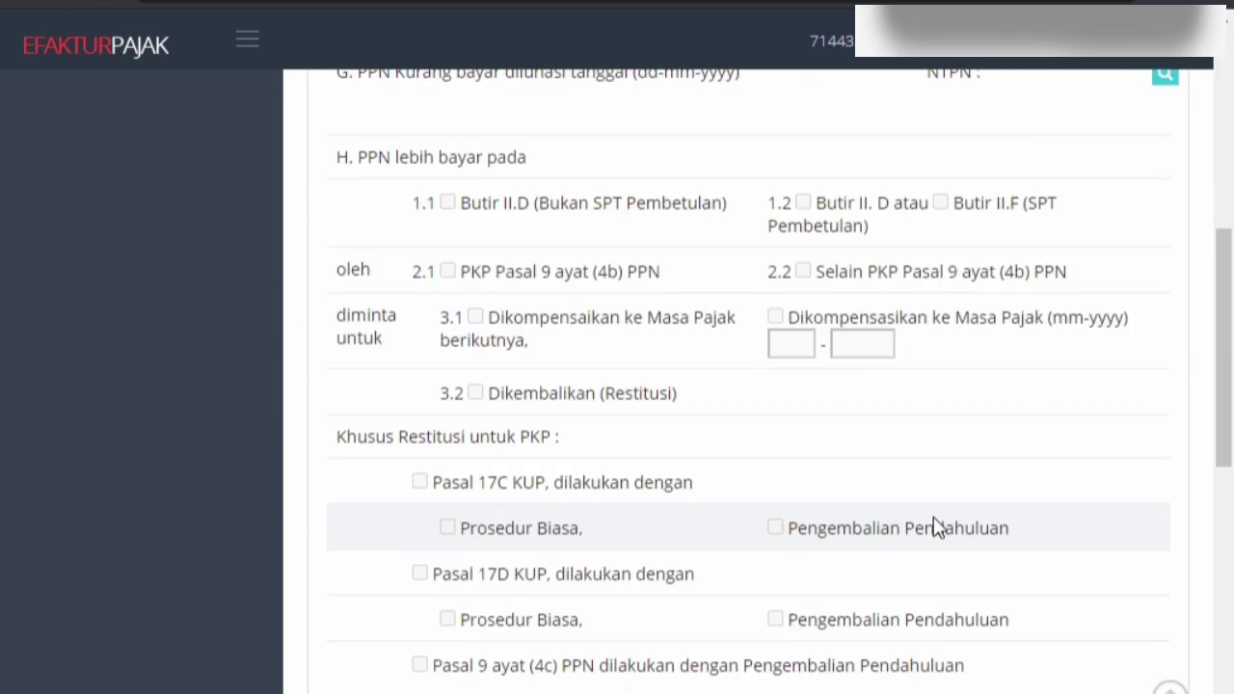
pyautogui.scroll(5, 940, 526)
pyautogui.scroll(1, 945, 528)
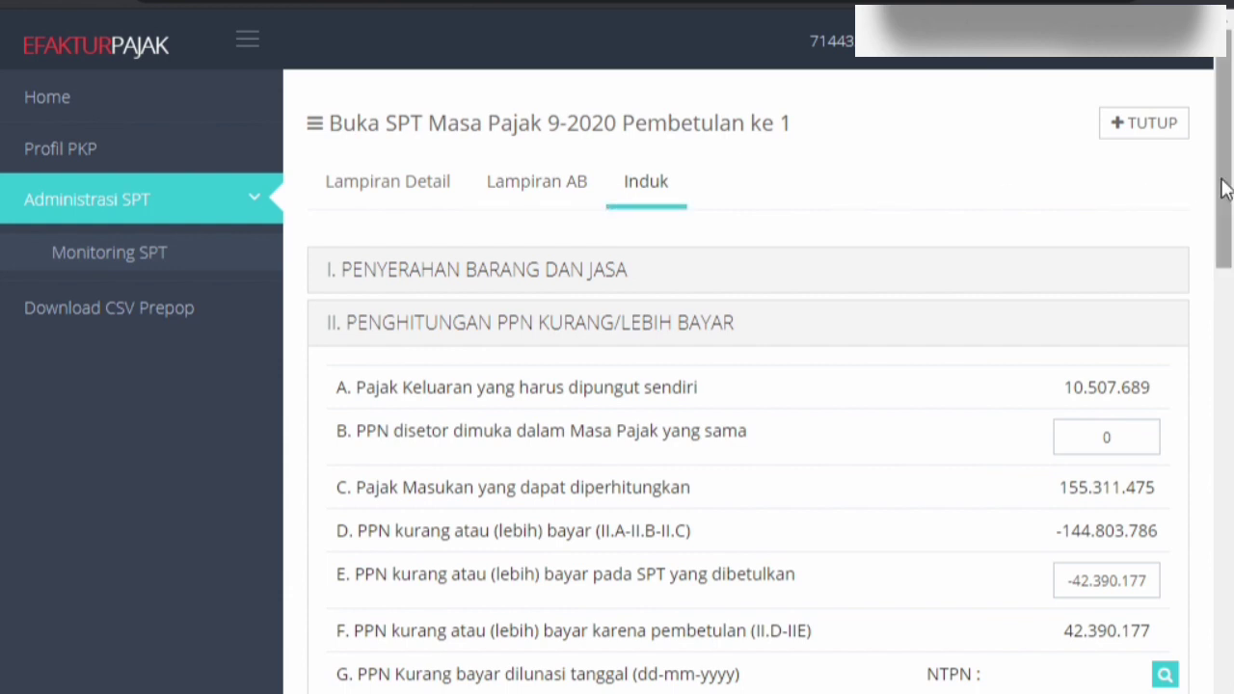
pyautogui.moveTo(1221, 189)
pyautogui.mouseDown()
pyautogui.moveTo(1224, 251)
pyautogui.moveTo(1226, 196)
pyautogui.mouseUp()
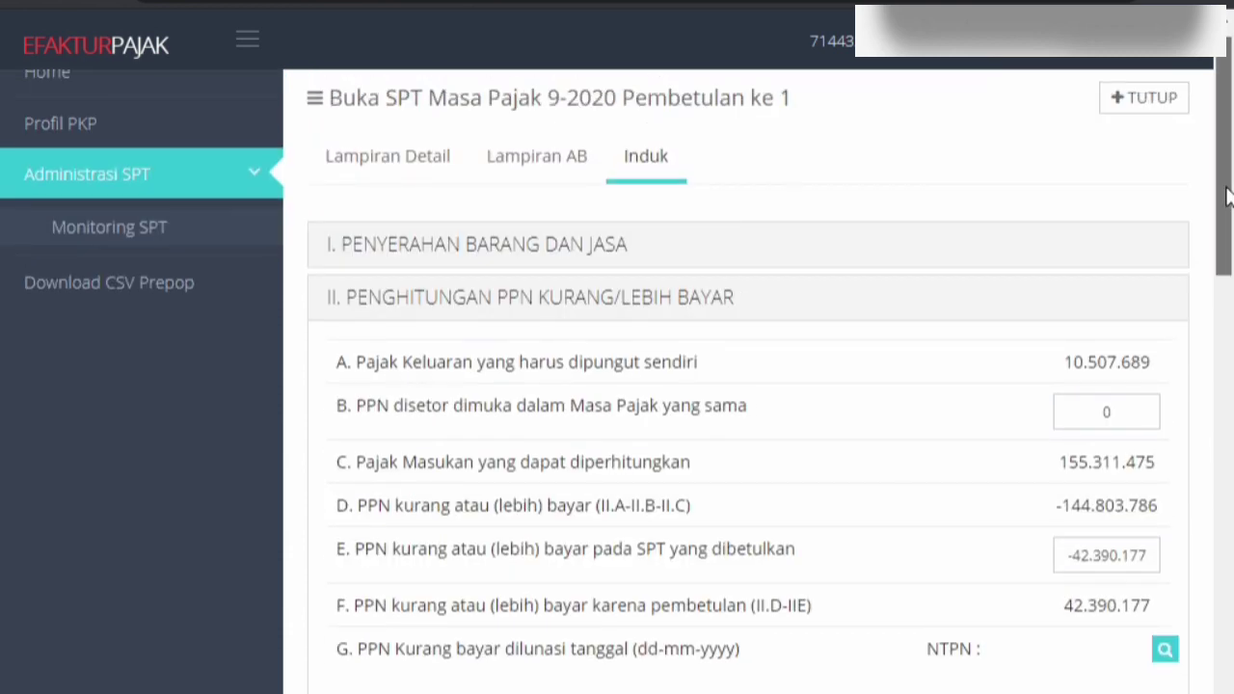
pyautogui.moveTo(1227, 196); pyautogui.dragTo(1223, 230)
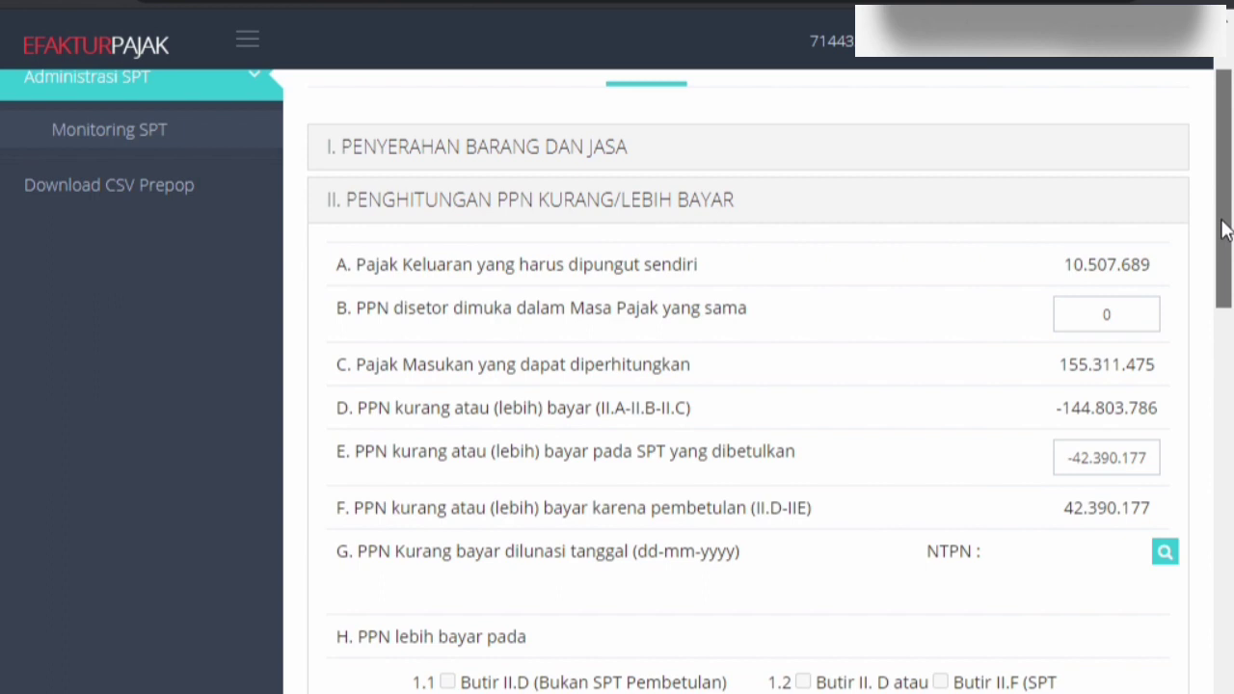
pyautogui.moveTo(1222, 229); pyautogui.dragTo(1225, 209)
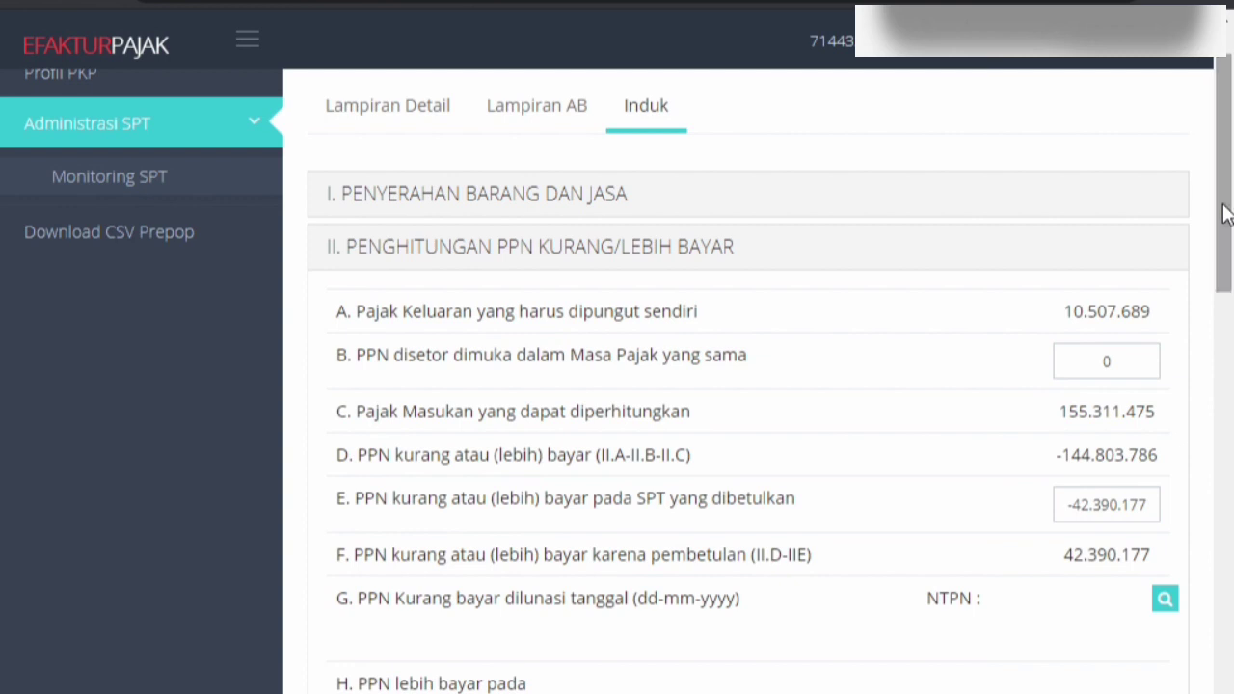
# Return to Lampiran AB, expand Rekapitulasi Penyerahan and set the DPP of Penyerahan Dalam Negeri dengan Faktur Pajak yang Digunggung to 1.425.591.531.
pyautogui.moveTo(1222, 214); pyautogui.dragTo(1230, 193)
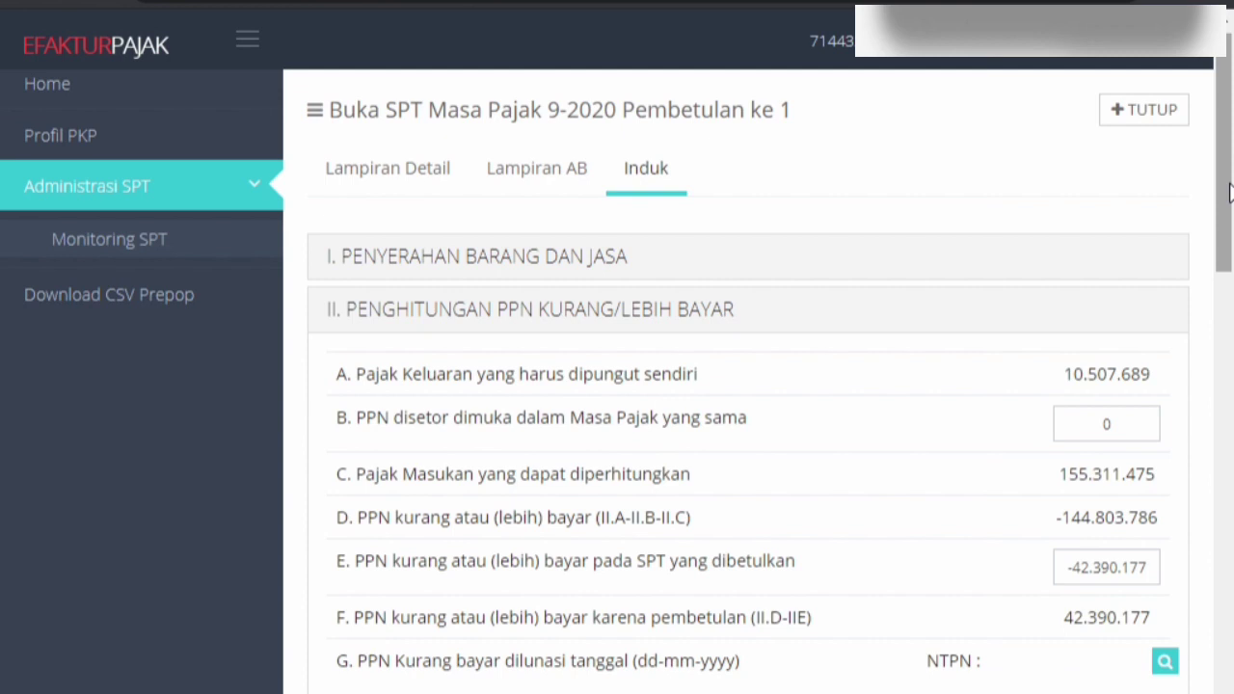
pyautogui.click(537, 170)
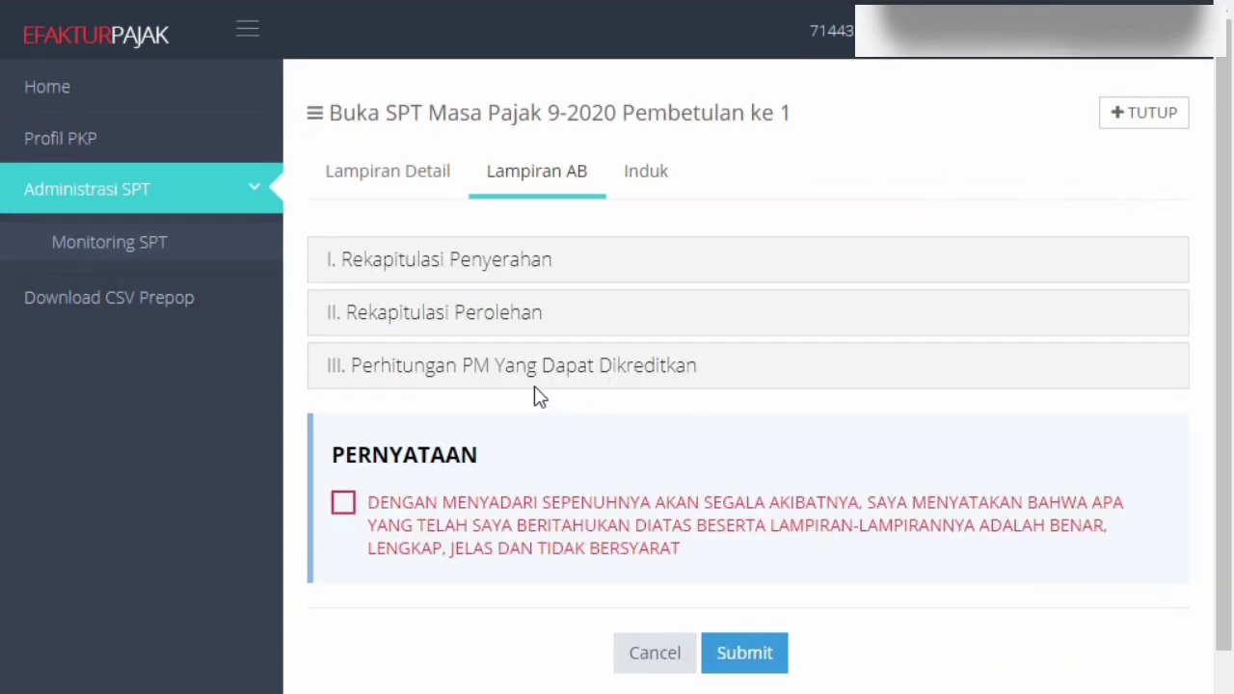
pyautogui.click(504, 274)
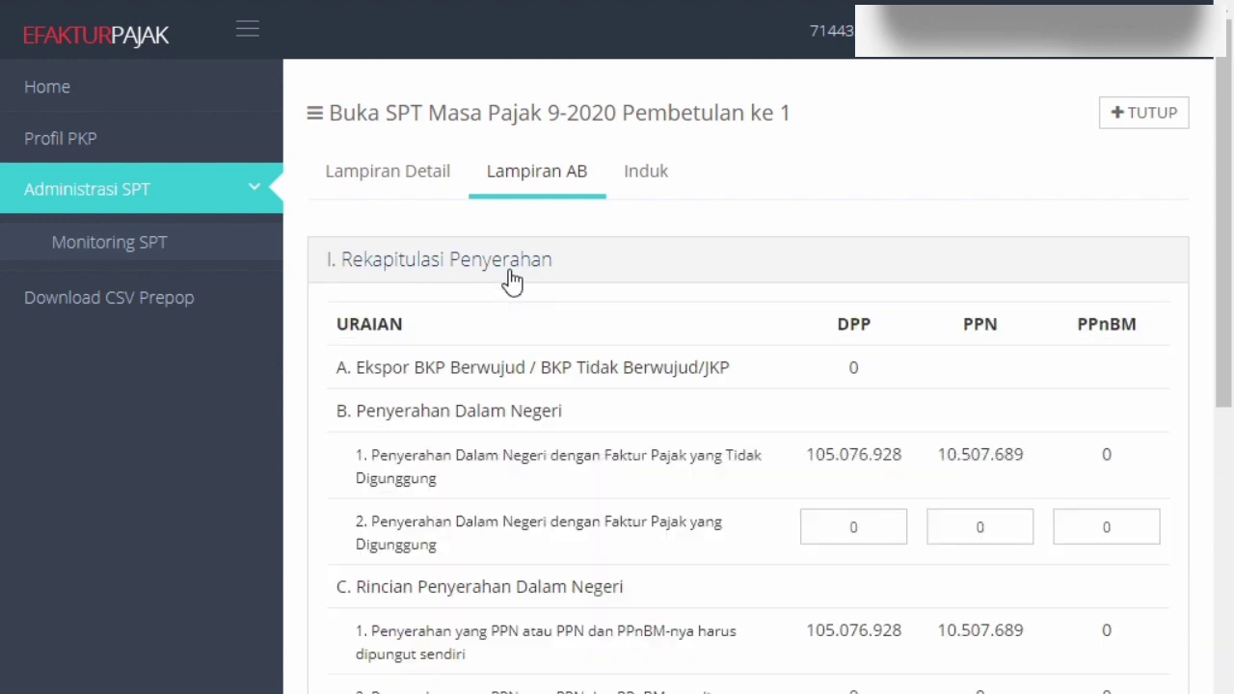
pyautogui.click(872, 526)
pyautogui.doubleClick(875, 527)
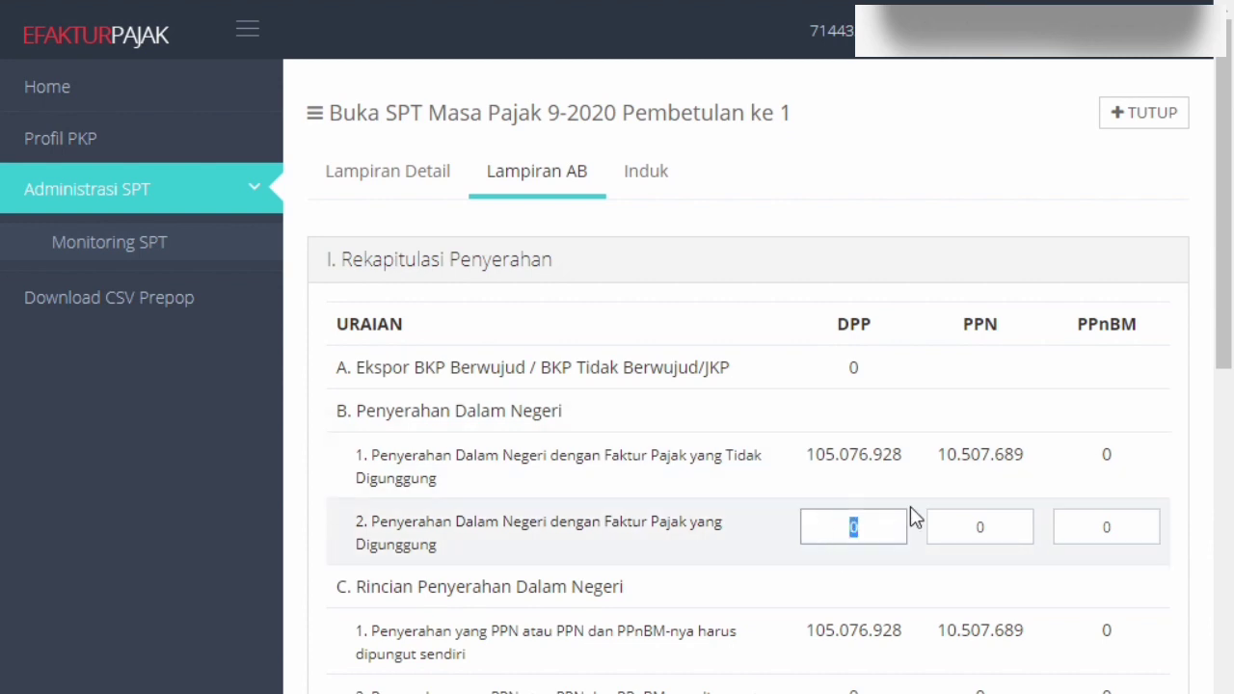
pyautogui.write('425.591.531')
pyautogui.press('Tab')
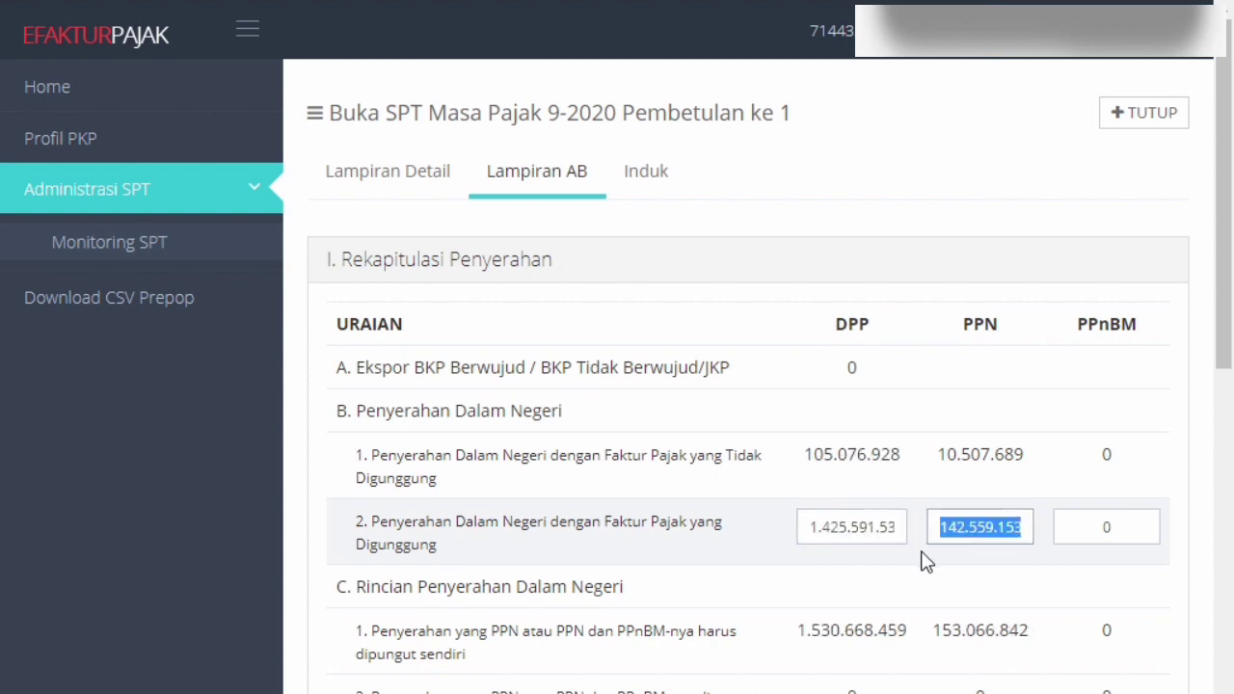
# Check the recalculated Rincian Penyerahan Dalam Negeri, then expand Rekapitulasi Perolehan and review its acquisition rows.
pyautogui.scroll(-1, 923, 553)
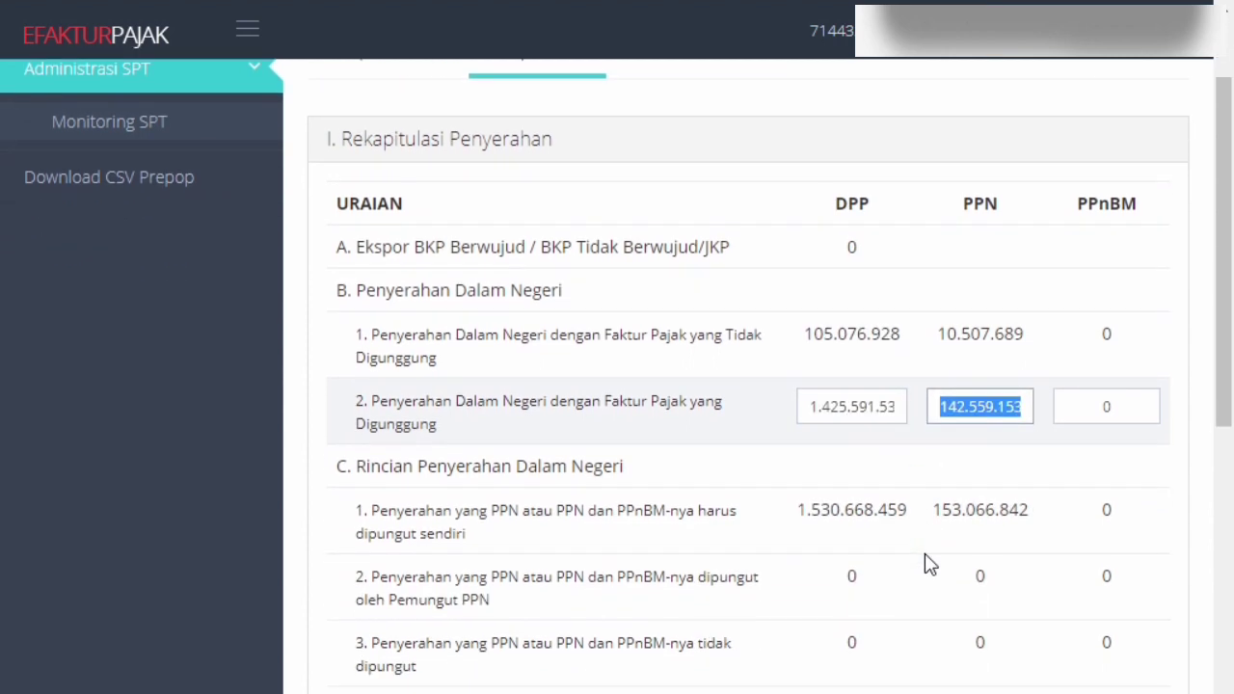
pyautogui.scroll(-3, 924, 555)
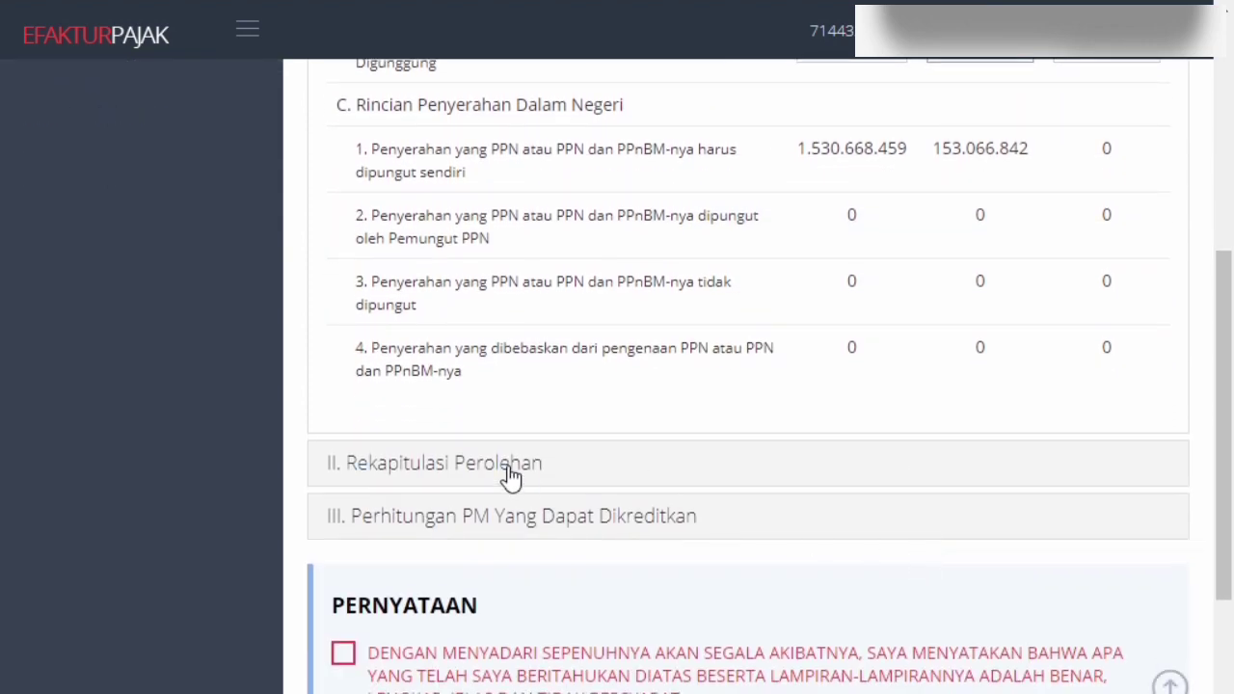
pyautogui.click(510, 470)
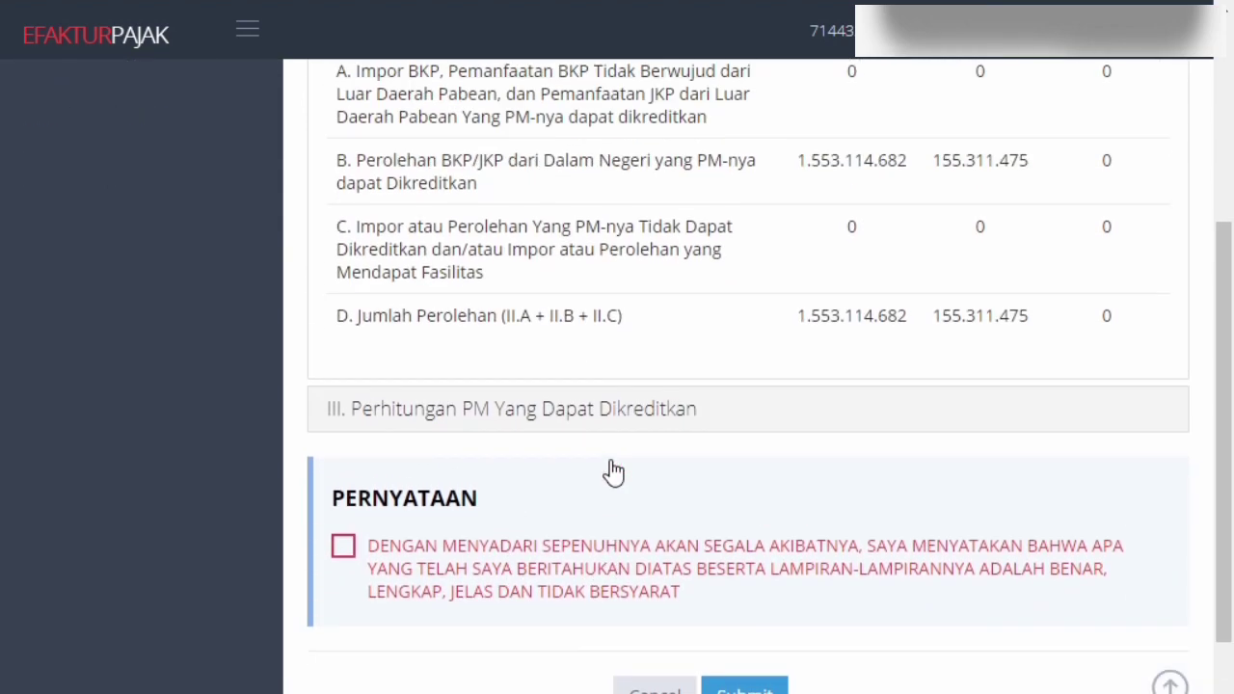
pyautogui.scroll(-1, 606, 466)
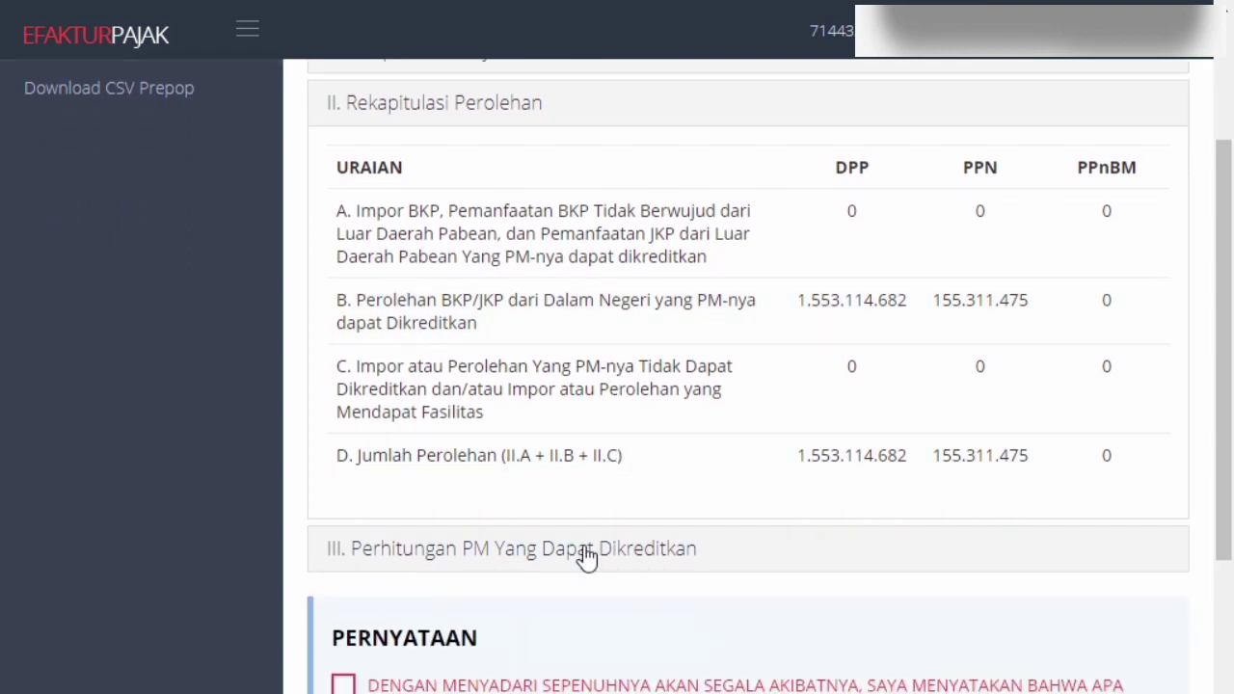
# Expand Perhitungan PM Yang Dapat Dikreditkan in Lampiran AB and review the Pajak Masukan Lainnya compensation rows.
pyautogui.click(587, 557)
pyautogui.scroll(-2, 592, 555)
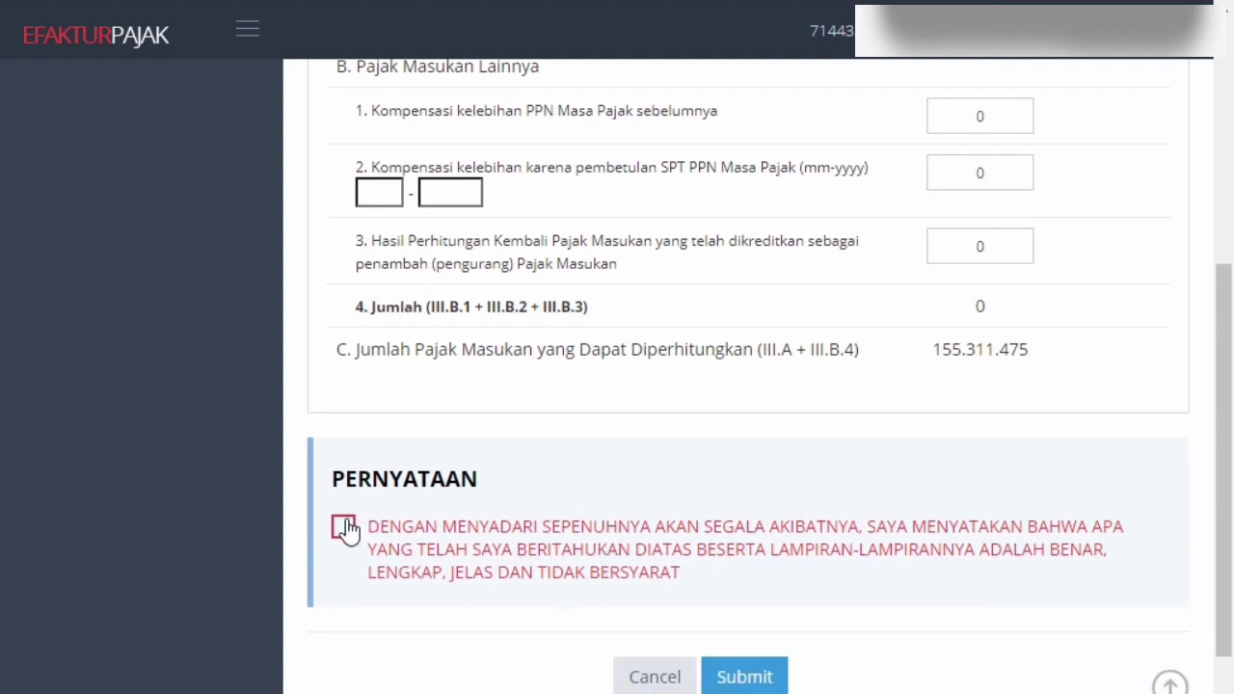
pyautogui.scroll(1, 746, 517)
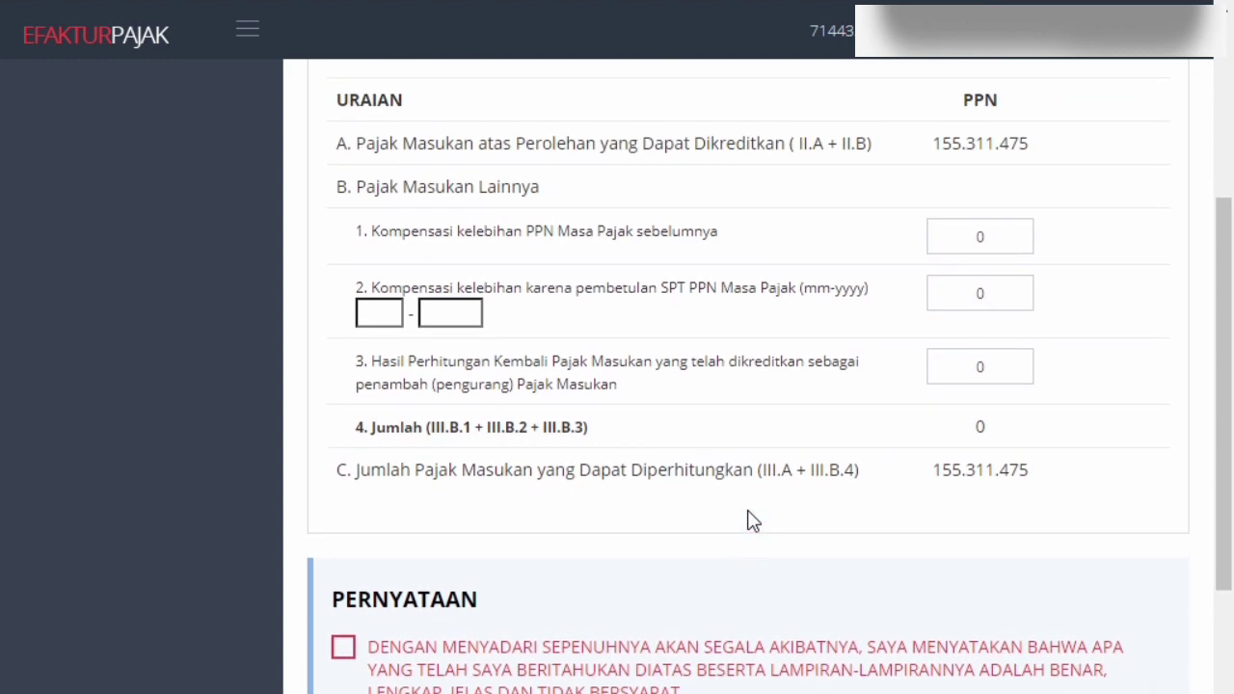
pyautogui.scroll(1, 748, 519)
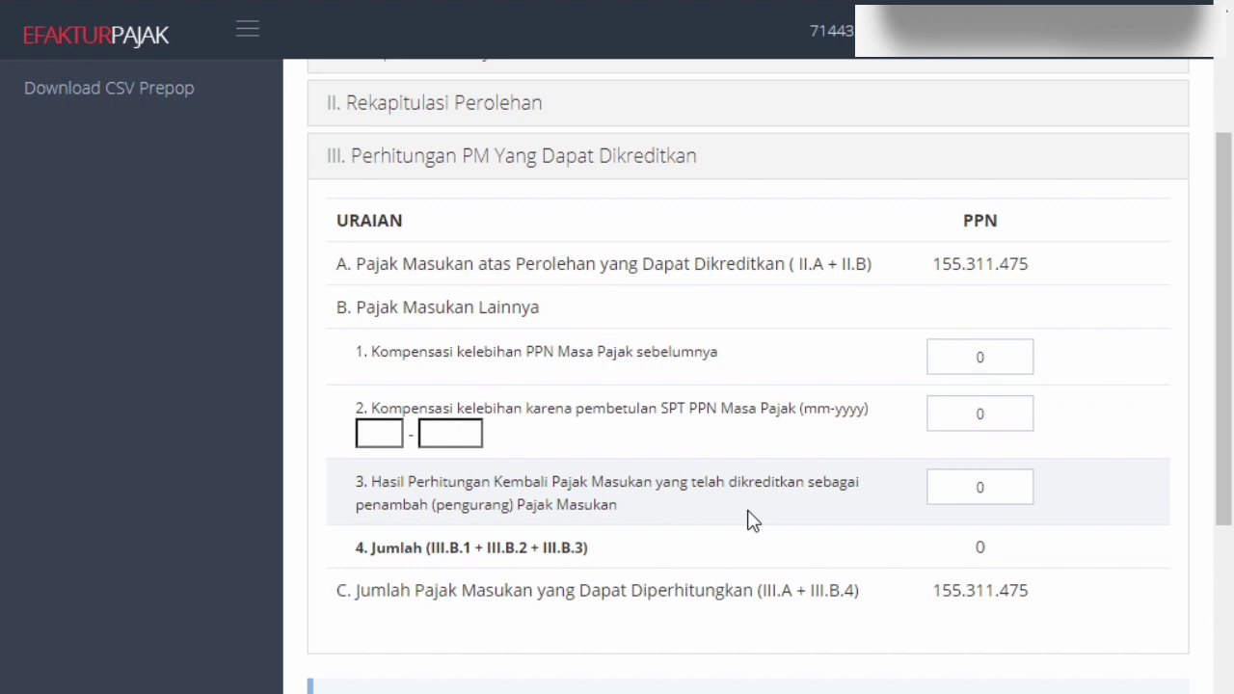
pyautogui.scroll(-1, 753, 521)
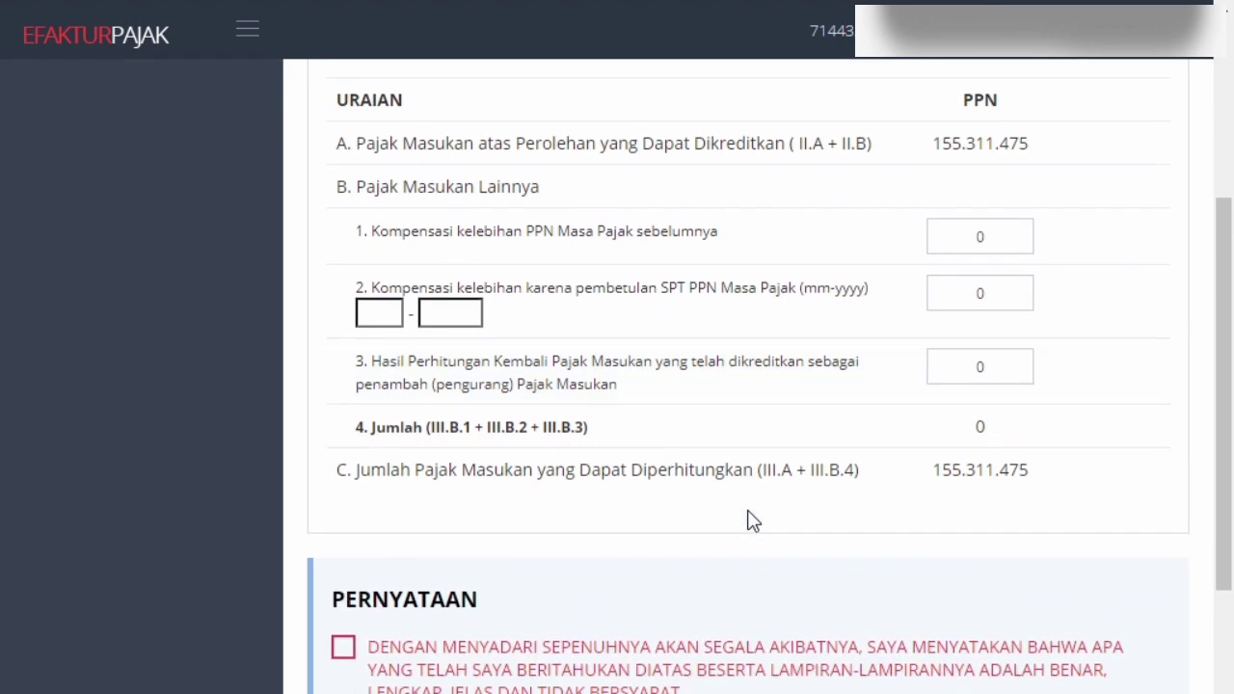
# Accept the Pernyataan of Lampiran AB, submit it and select the digital certificate file for signing.
pyautogui.click(345, 649)
pyautogui.scroll(-2, 562, 608)
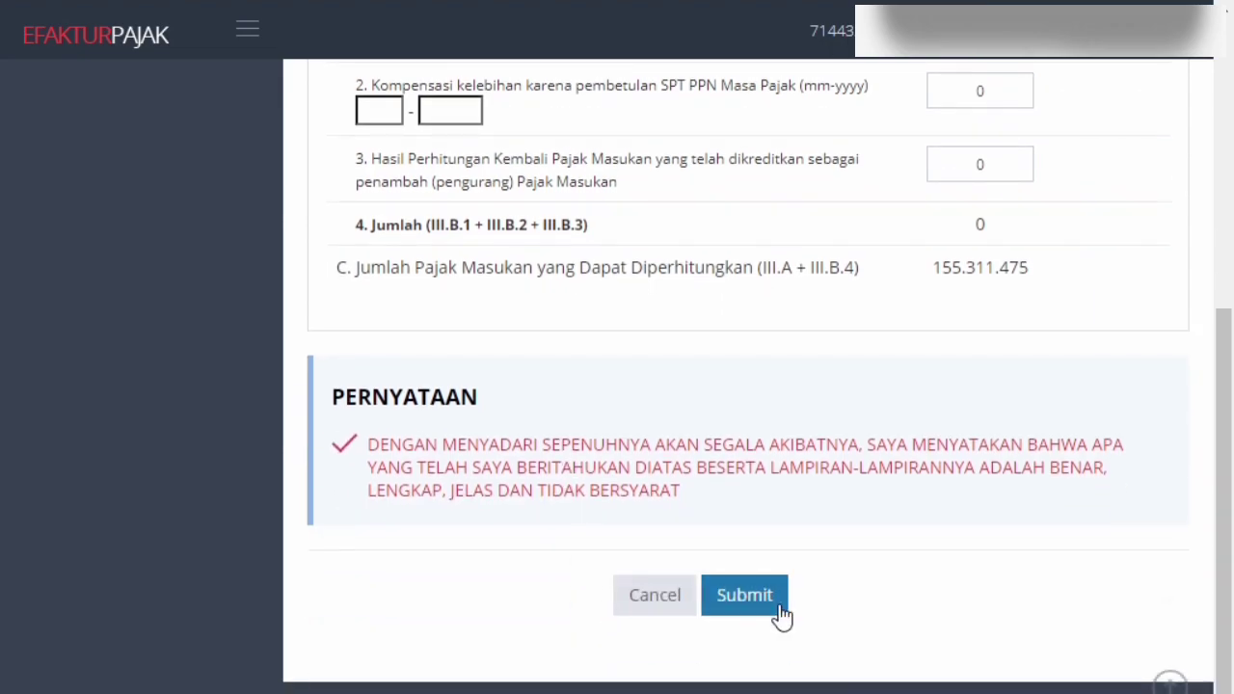
pyautogui.click(779, 607)
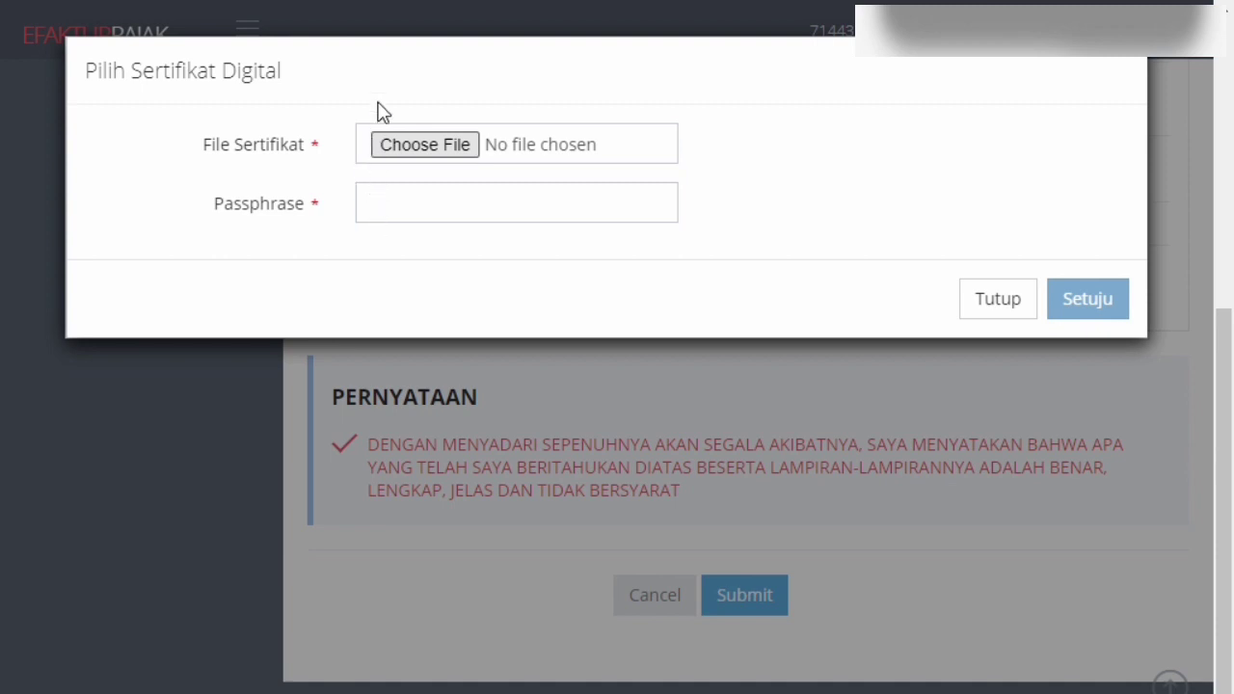
pyautogui.click(553, 449)
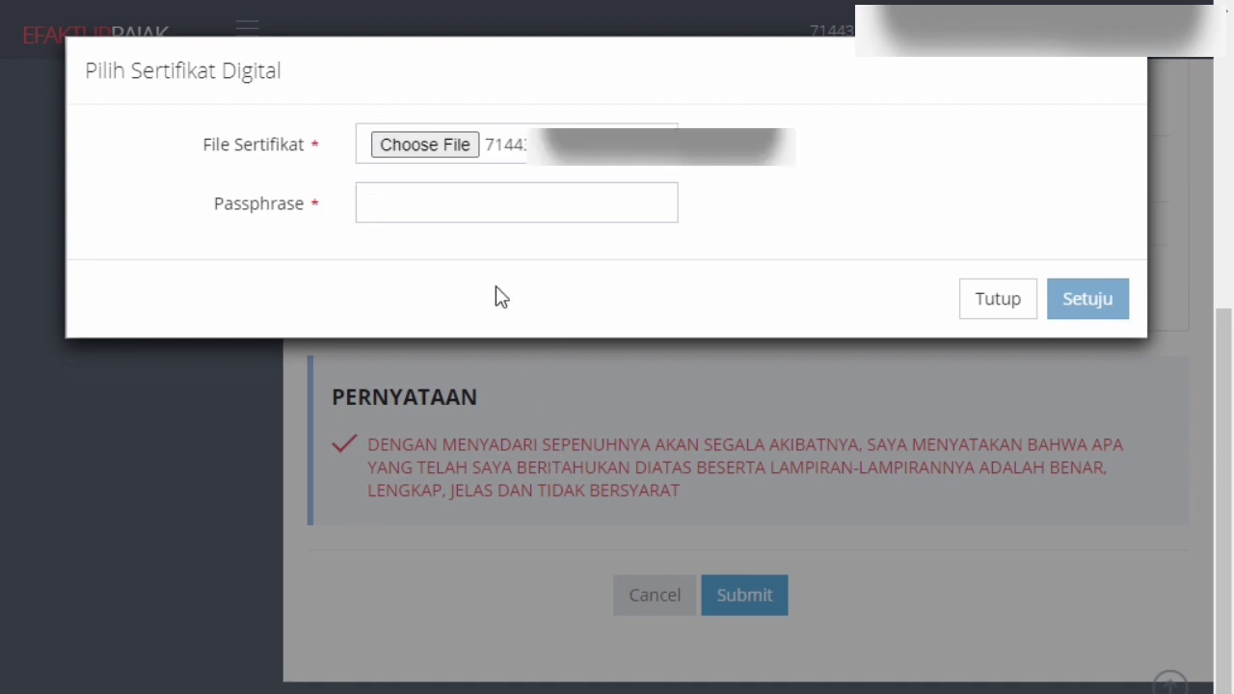
# Enter the digital certificate's passphrase, approve the submission of Lampiran AB and dismiss the notice.
pyautogui.click(465, 214)
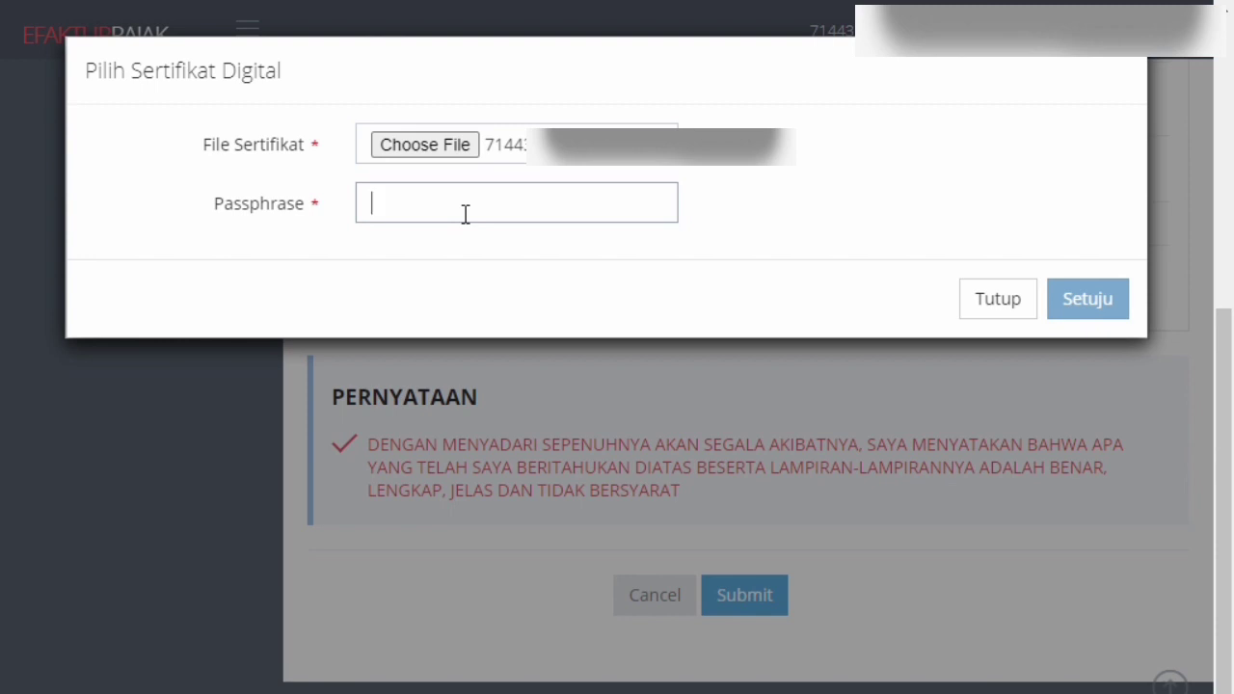
pyautogui.write('••••••••')
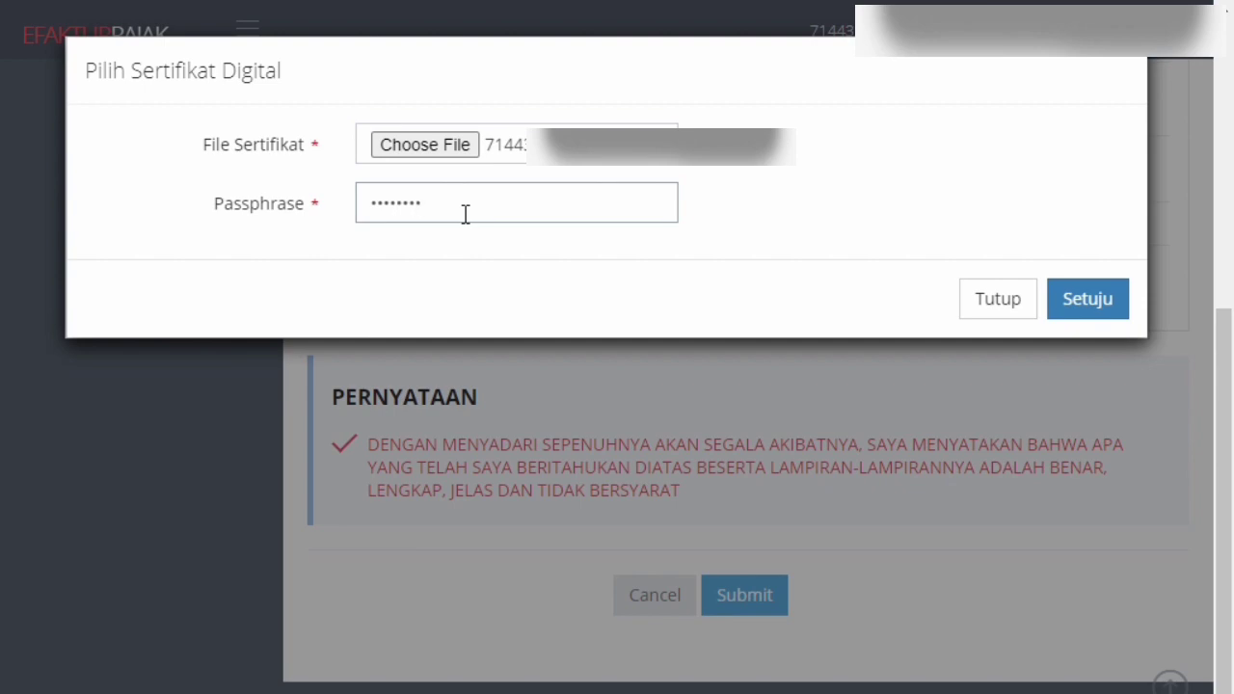
pyautogui.click(1124, 301)
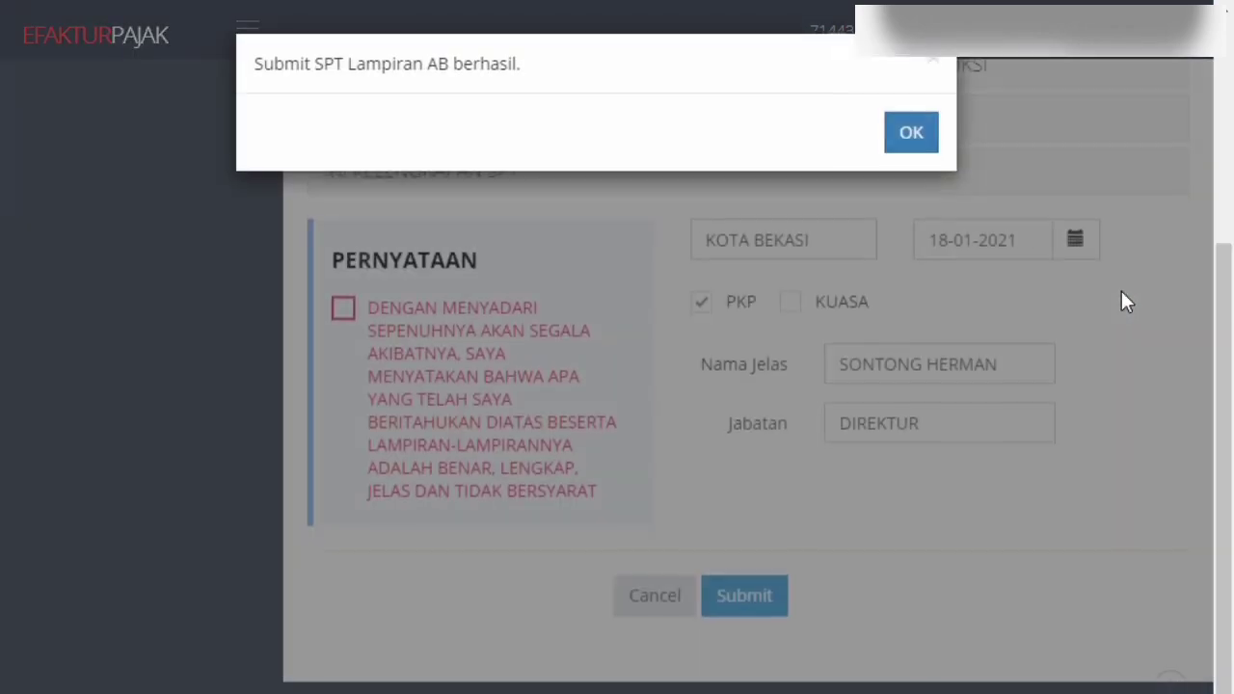
pyautogui.click(929, 165)
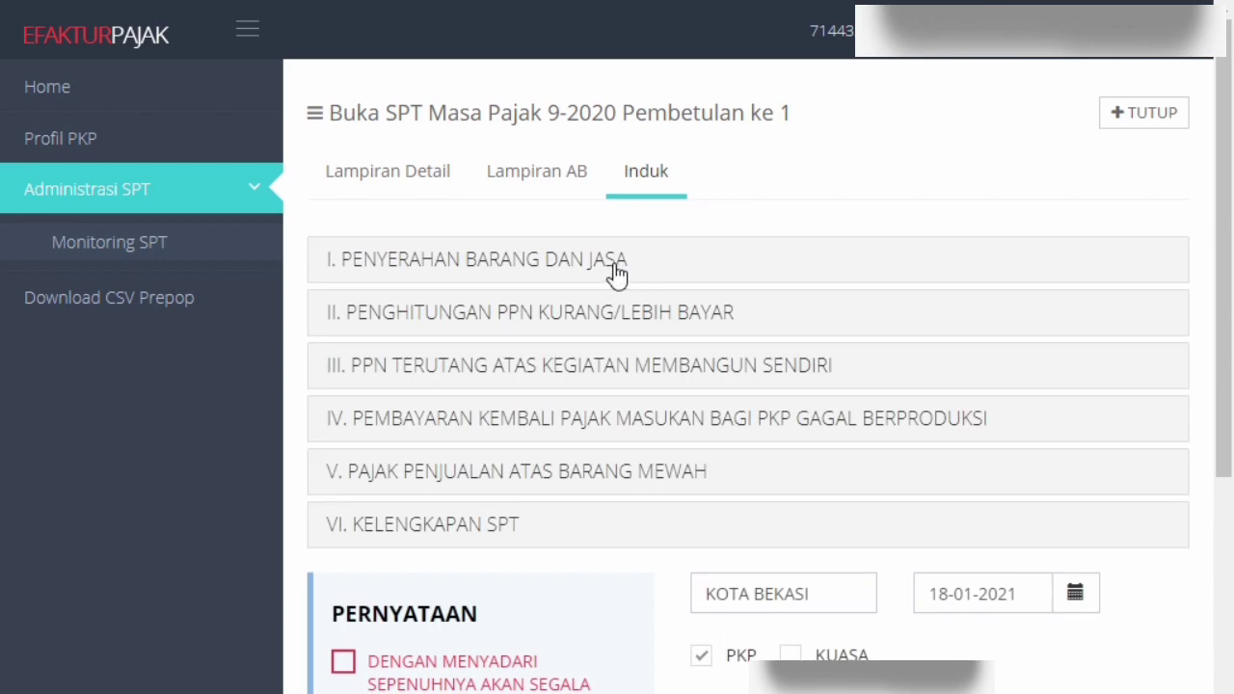
# Expand Penyerahan Barang dan Jasa in the Induk form and review the DPP and PPN amounts.
pyautogui.click(617, 269)
pyautogui.scroll(-3, 620, 279)
pyautogui.scroll(-1, 613, 318)
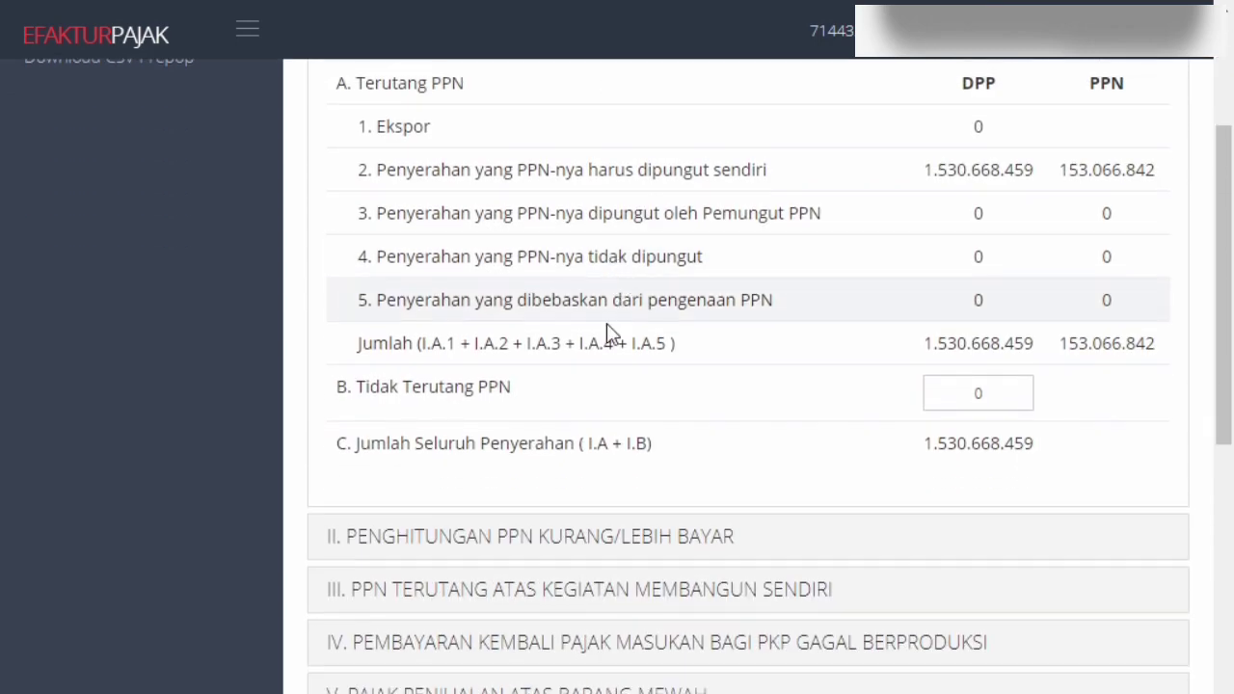
pyautogui.scroll(1, 608, 347)
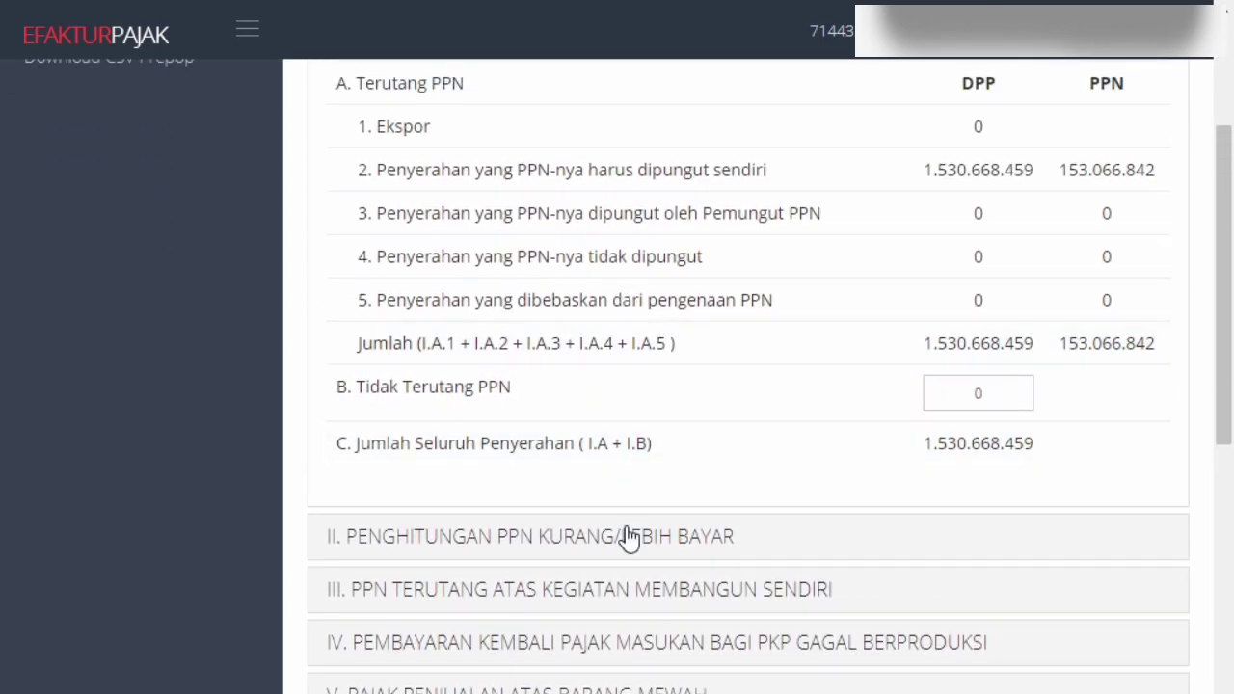
# Expand Penghitungan PPN Kurang/Lebih Bayar in the Induk form and check the amount in row F for the correction.
pyautogui.click(627, 535)
pyautogui.scroll(-5, 675, 511)
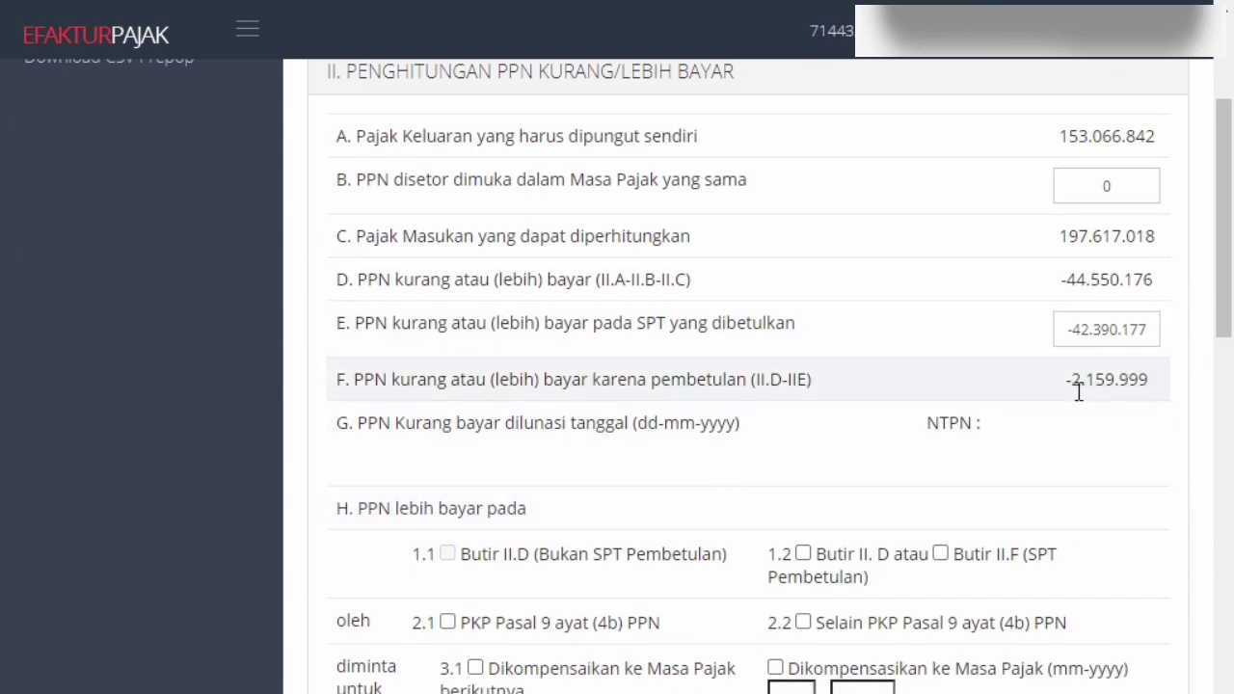
pyautogui.moveTo(1077, 388); pyautogui.dragTo(1159, 395)
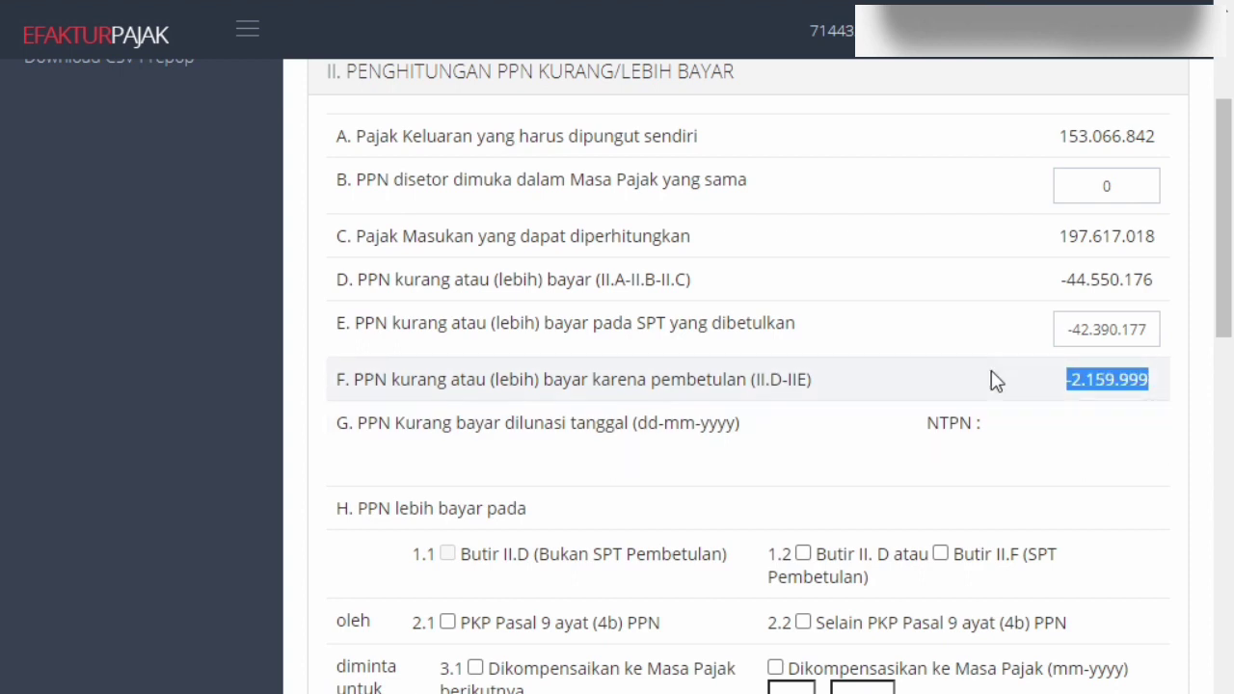
# In row H, mark the overpayment as 1.2 Butir II.D (SPT Pembetulan) by 2.2 Selain PKP Pasal 9 ayat (4b) PPN.
pyautogui.scroll(-1, 794, 264)
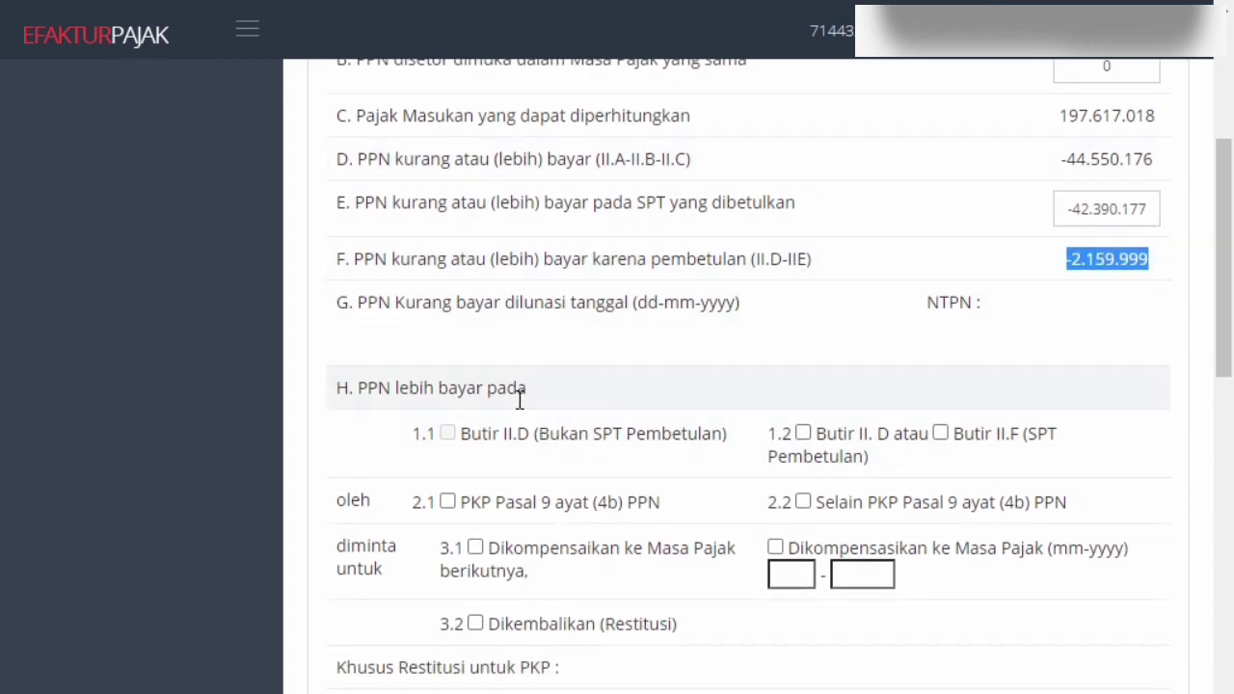
pyautogui.click(823, 446)
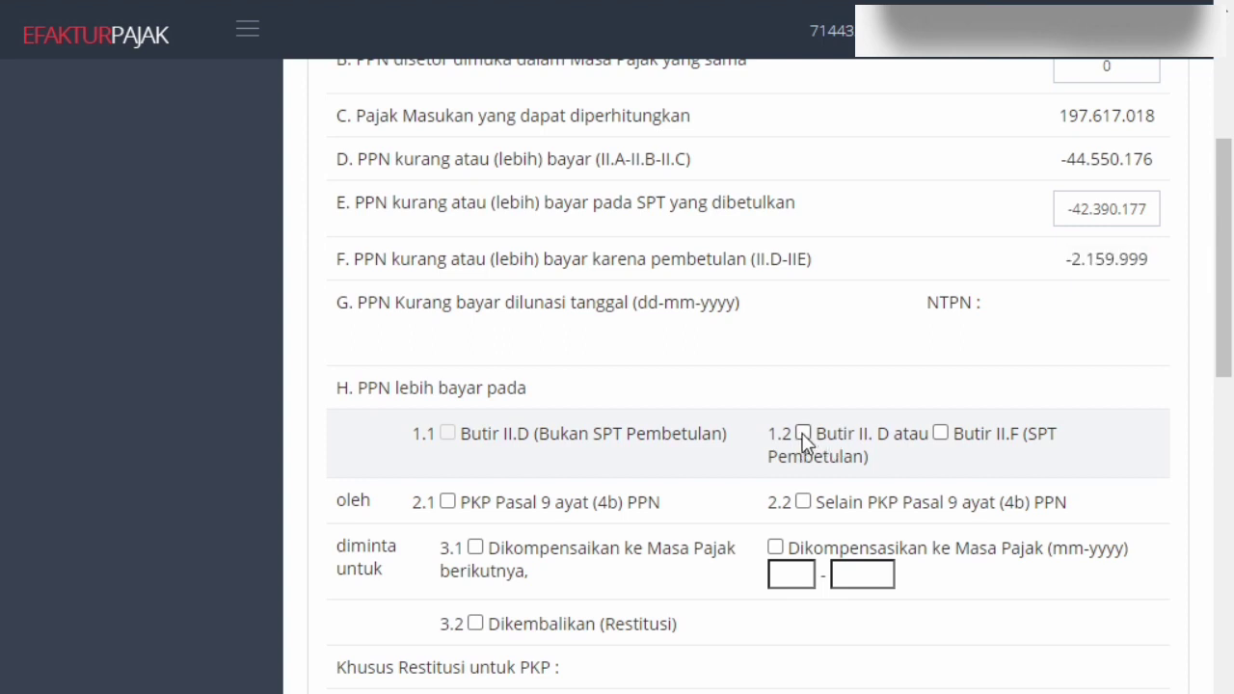
pyautogui.click(803, 434)
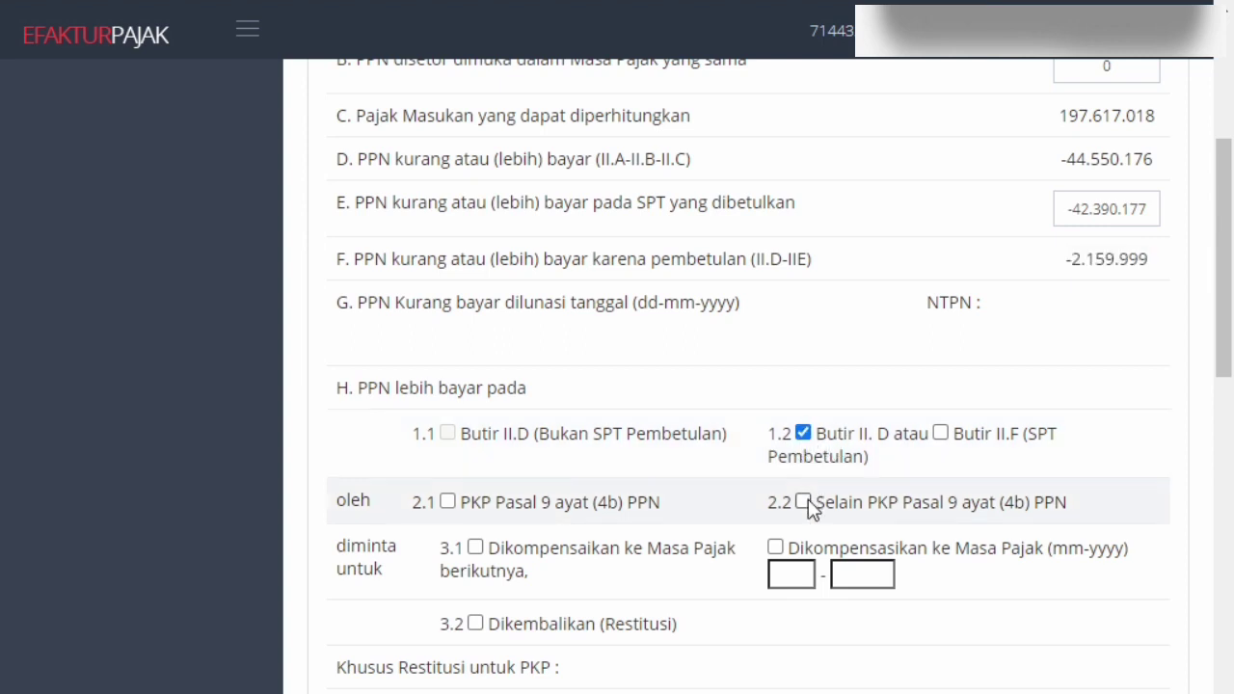
pyautogui.click(804, 503)
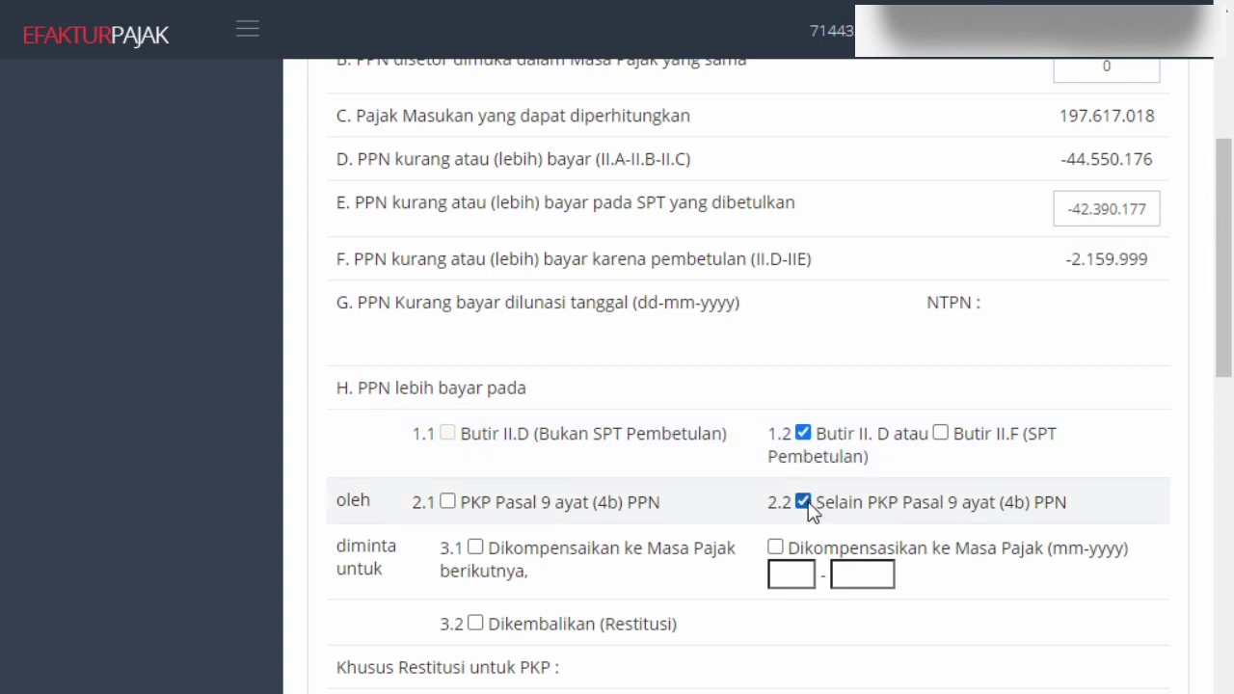
# Select Dikompensasikan ke Masa Pajak for the overpayment in row H and set the period to 12-2020.
pyautogui.click(774, 556)
pyautogui.scroll(-1, 809, 594)
pyautogui.scroll(-1, 562, 611)
pyautogui.scroll(-2, 514, 609)
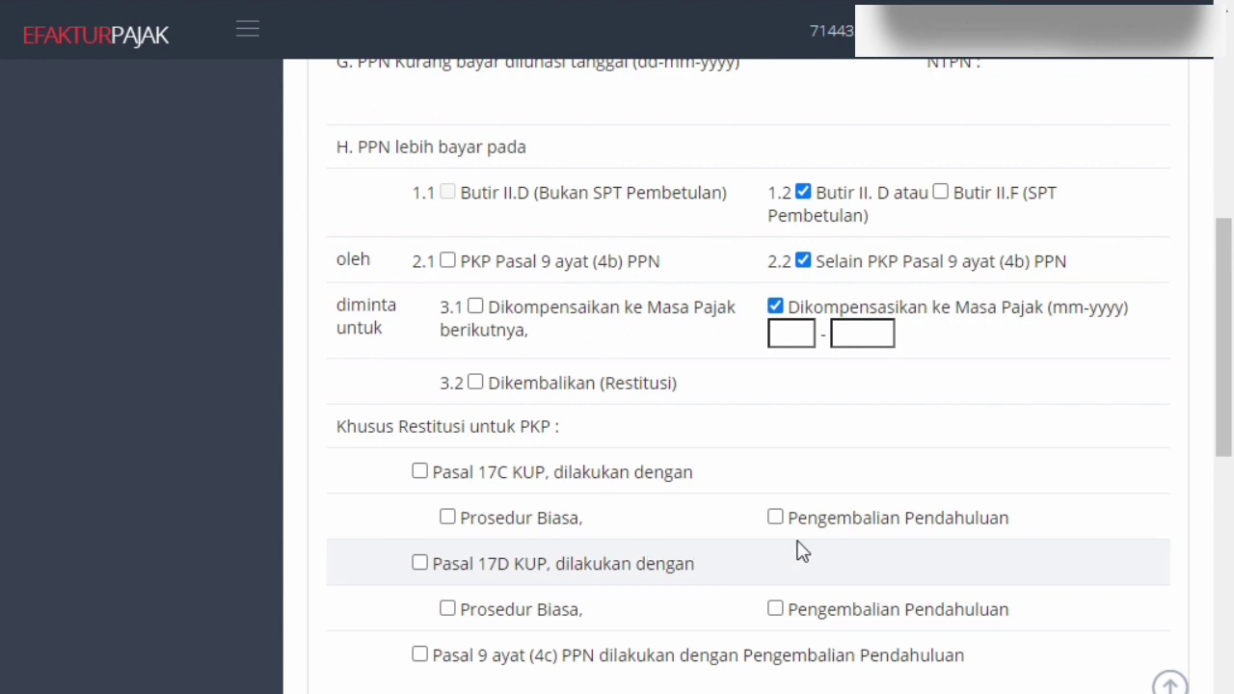
pyautogui.click(798, 342)
pyautogui.write('12')
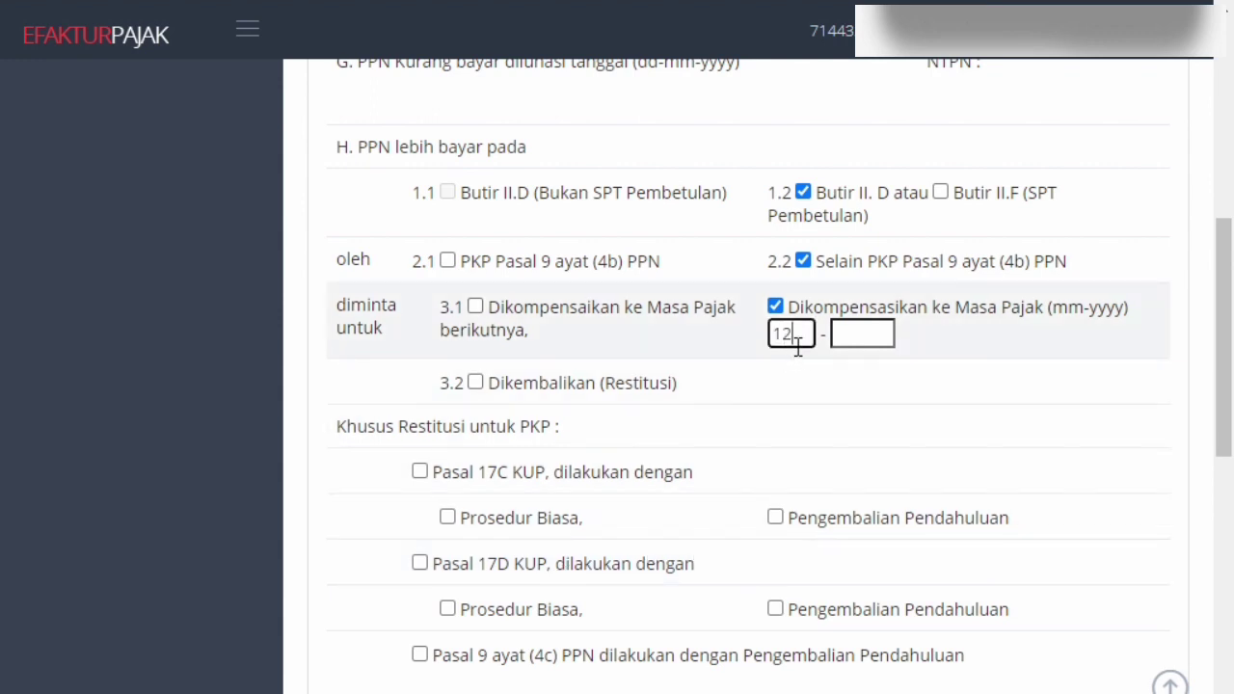
pyautogui.write('2020')
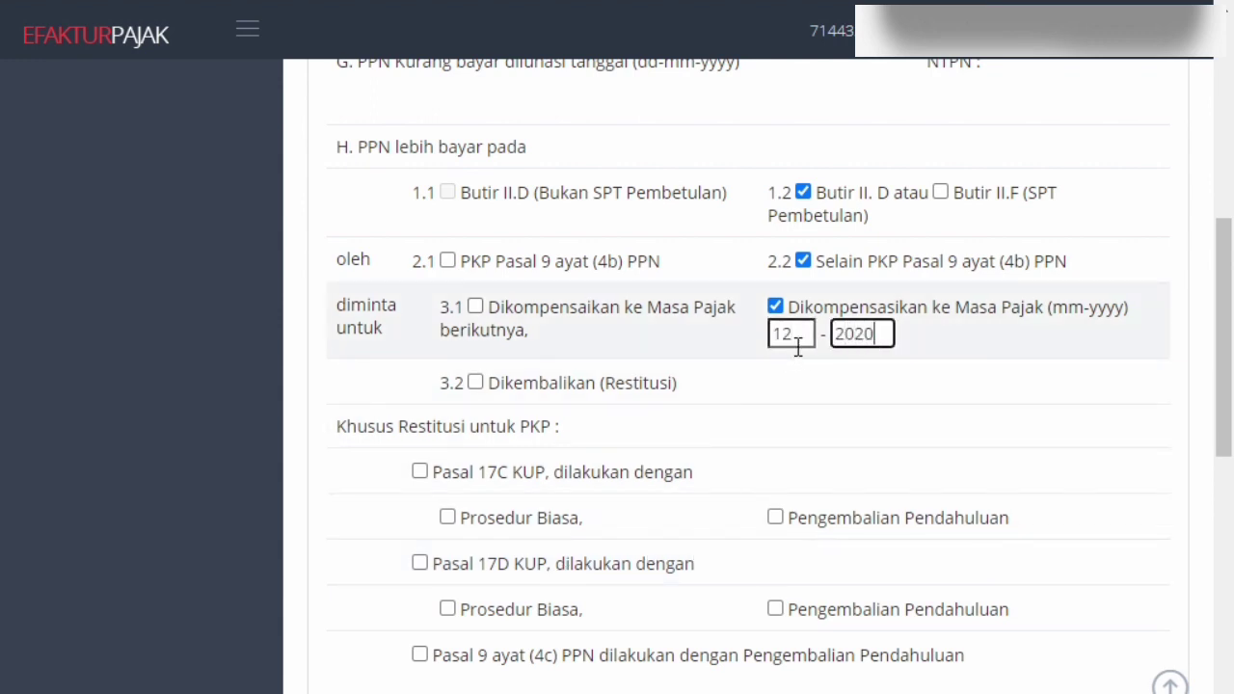
# Expand Kelengkapan SPT to check the selected forms and try to submit the Induk form.
pyautogui.scroll(-5, 887, 369)
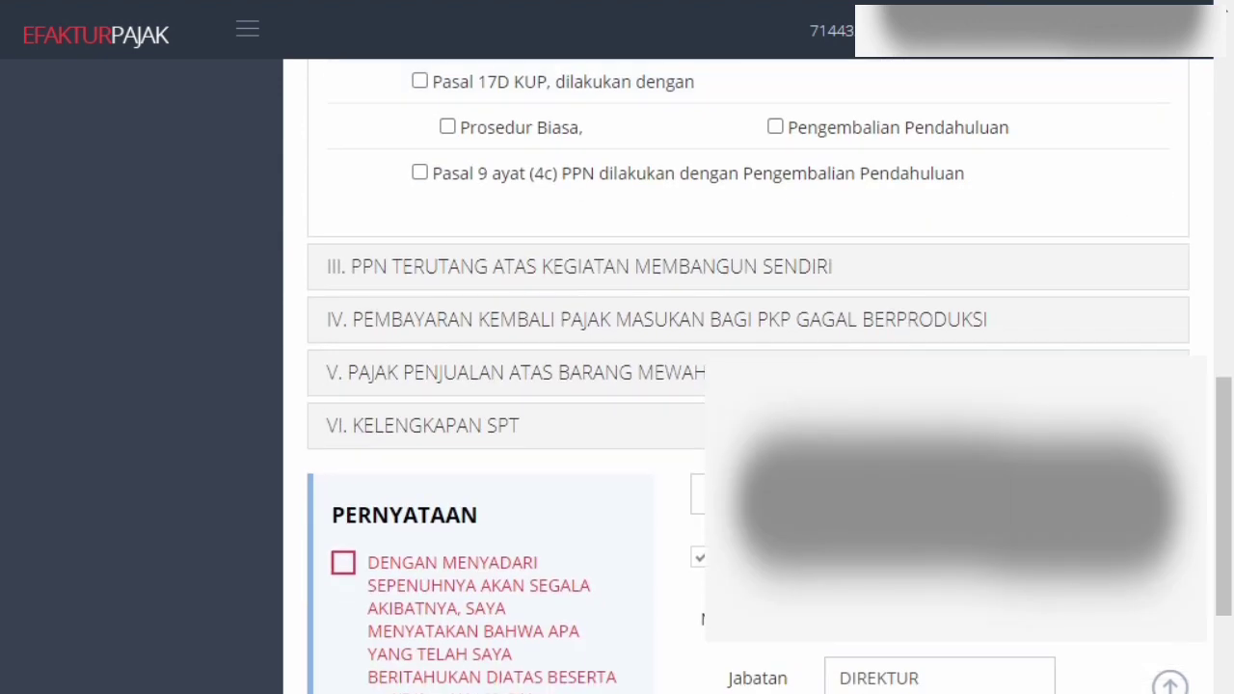
pyautogui.click(521, 439)
pyautogui.scroll(1, 675, 386)
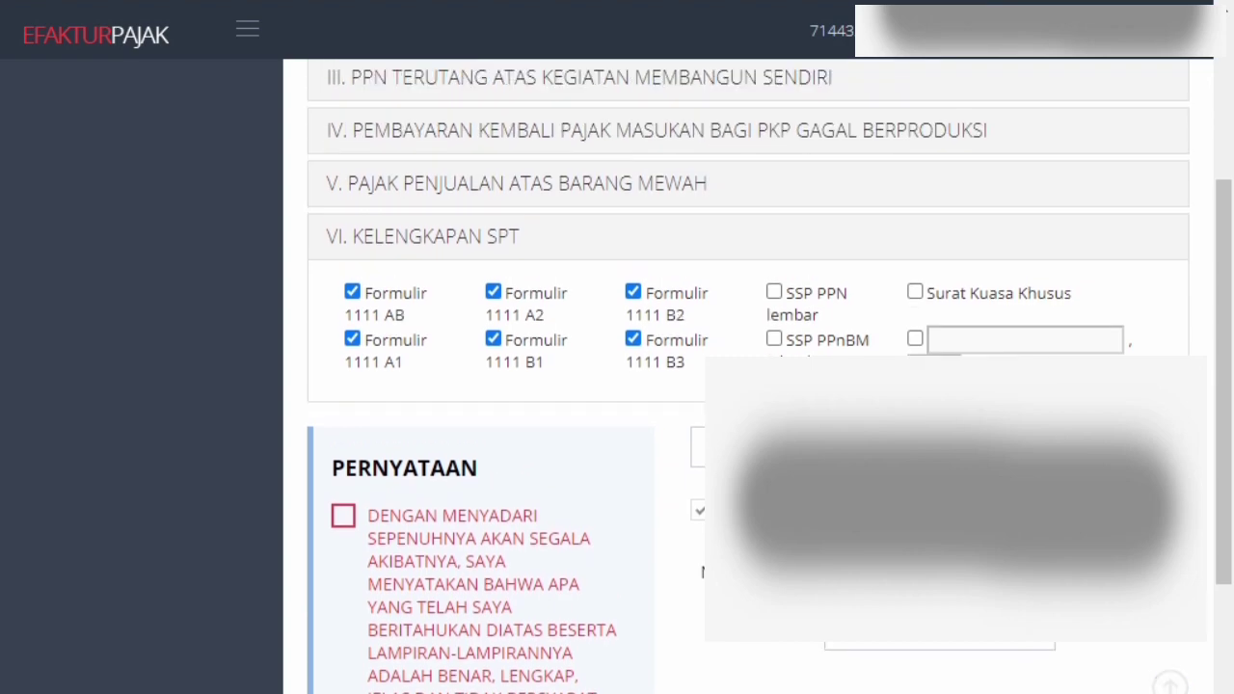
pyautogui.scroll(-2, 675, 386)
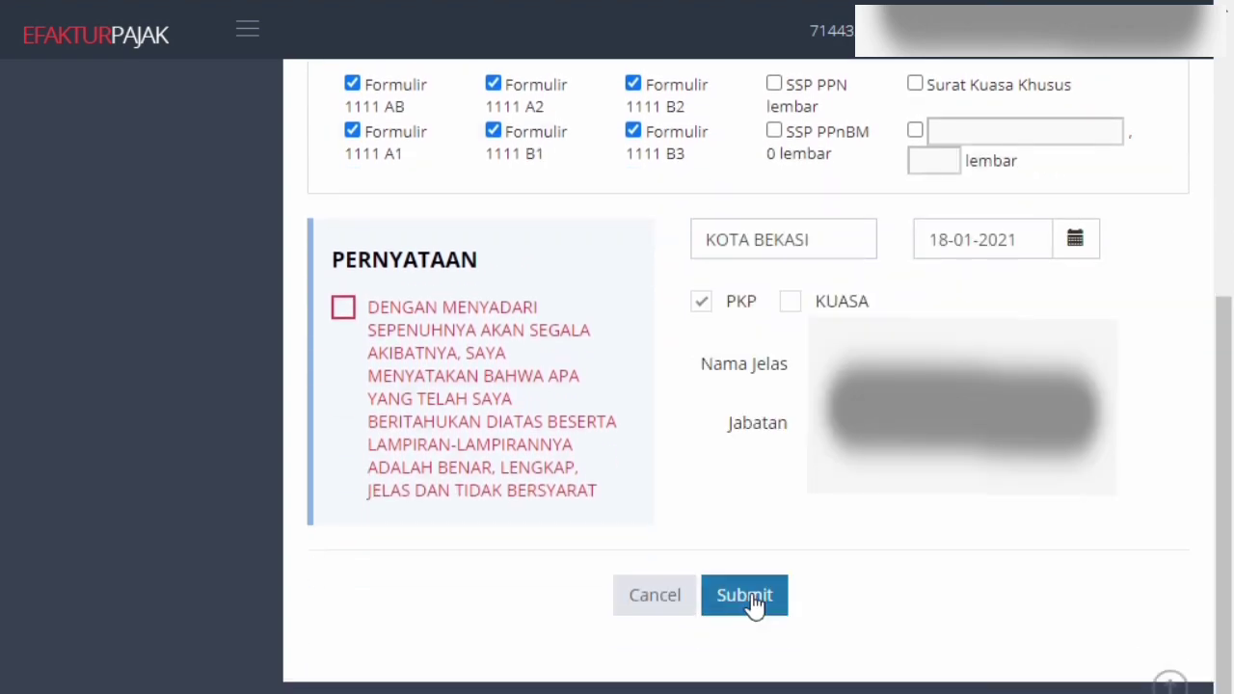
pyautogui.click(743, 592)
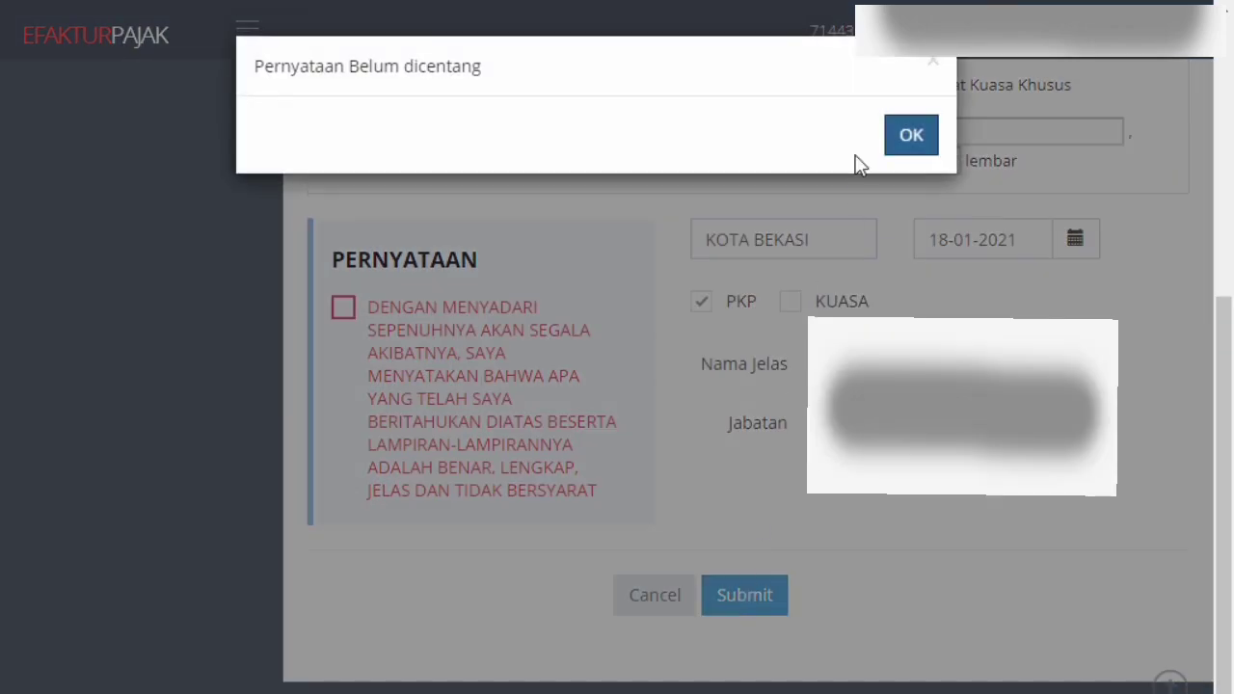
# Tick the Pernyataan declaration in the Induk form and recheck row H of Penghitungan PPN Kurang/Lebih Bayar.
pyautogui.click(931, 144)
pyautogui.click(344, 308)
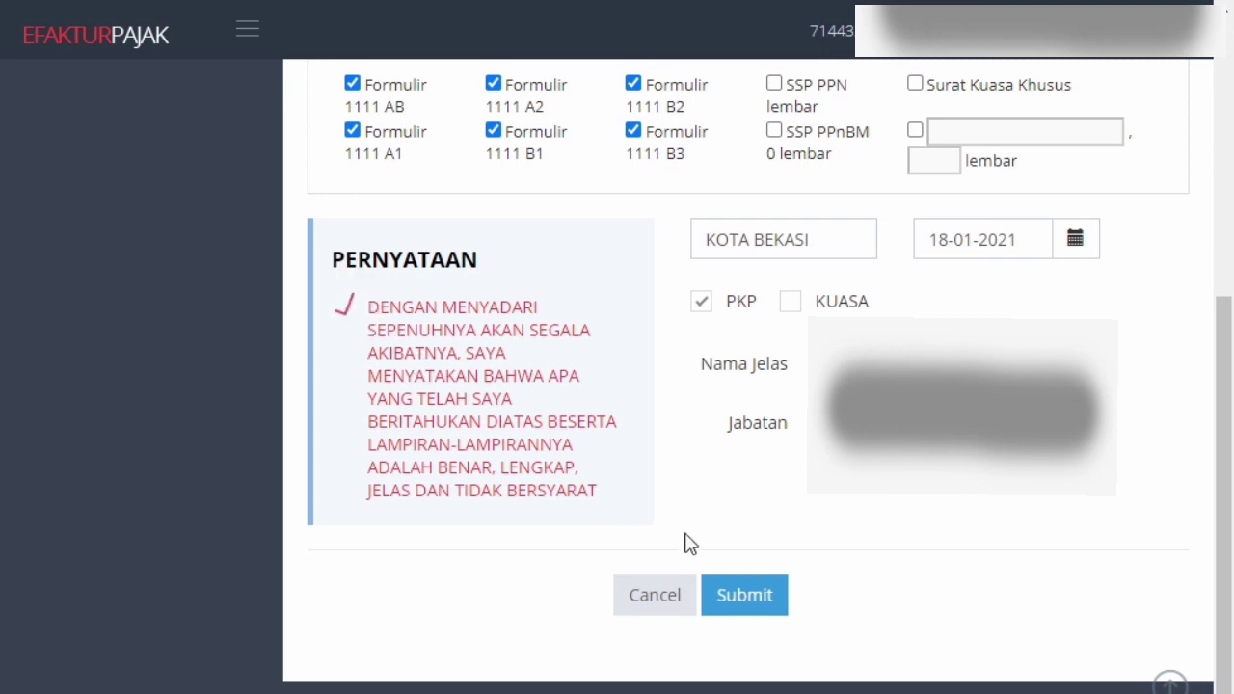
pyautogui.scroll(1, 690, 542)
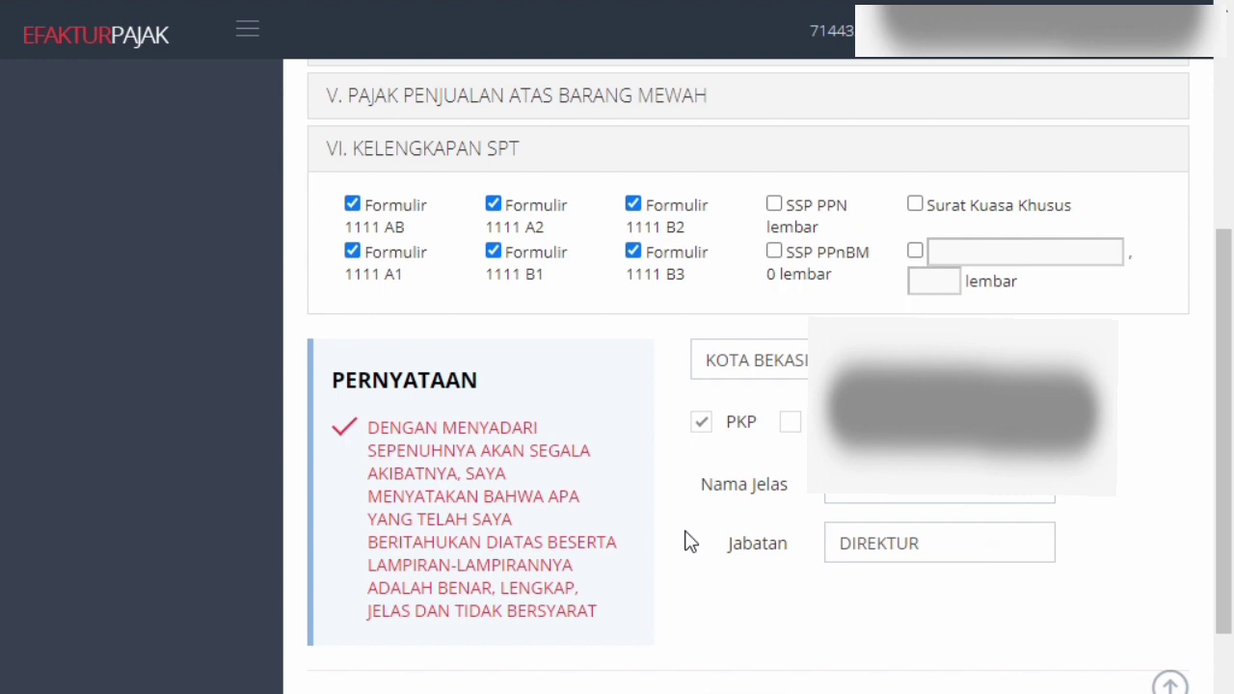
pyautogui.scroll(4, 782, 466)
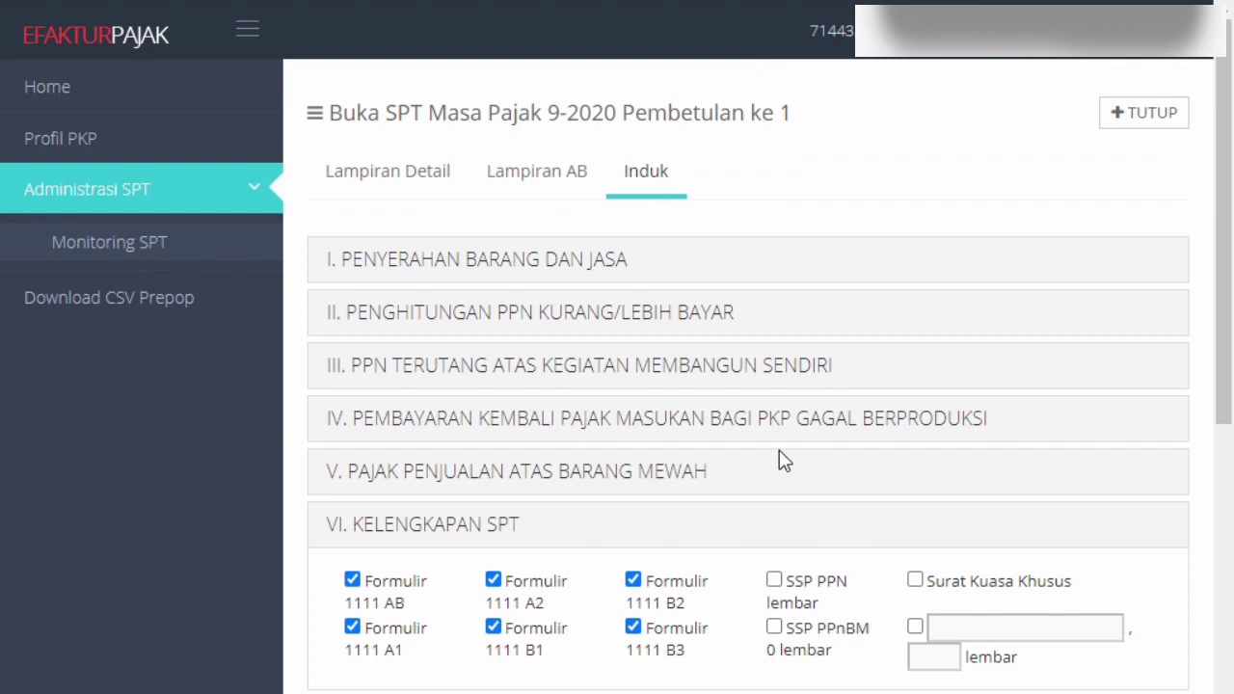
pyautogui.click(629, 326)
pyautogui.scroll(-4, 789, 529)
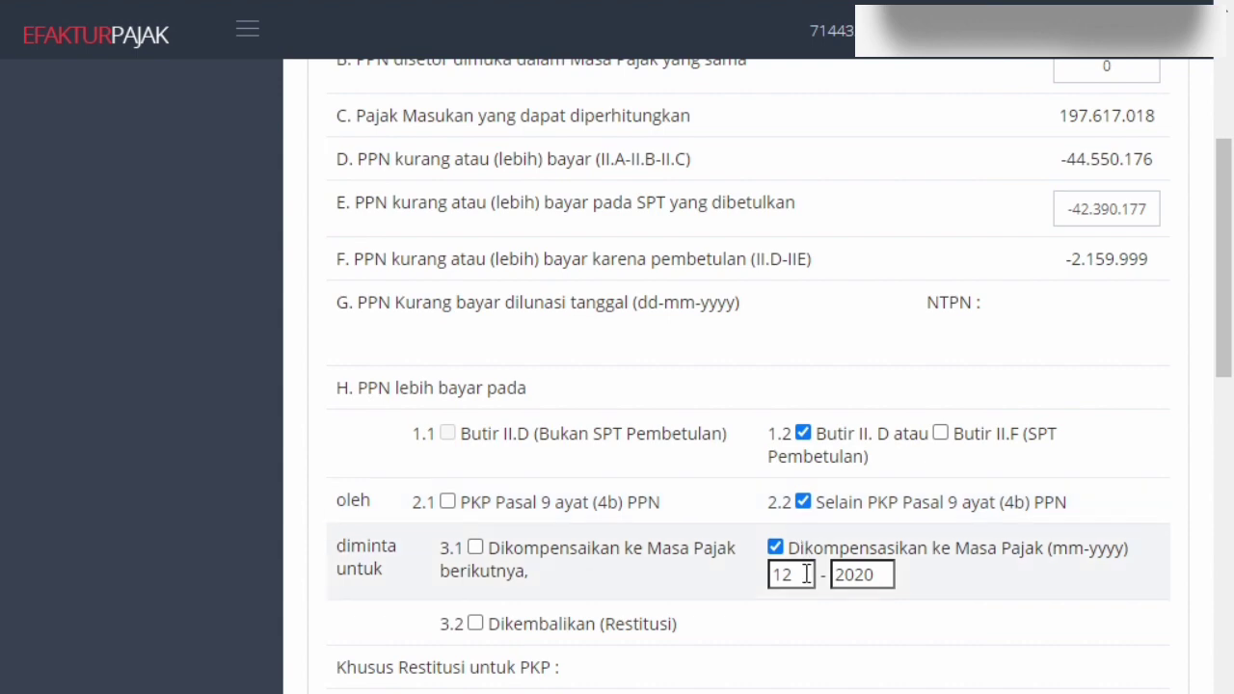
# Submit the Induk form, signing it with the digital certificate by entering its passphrase.
pyautogui.scroll(-5, 799, 578)
pyautogui.scroll(-4, 799, 578)
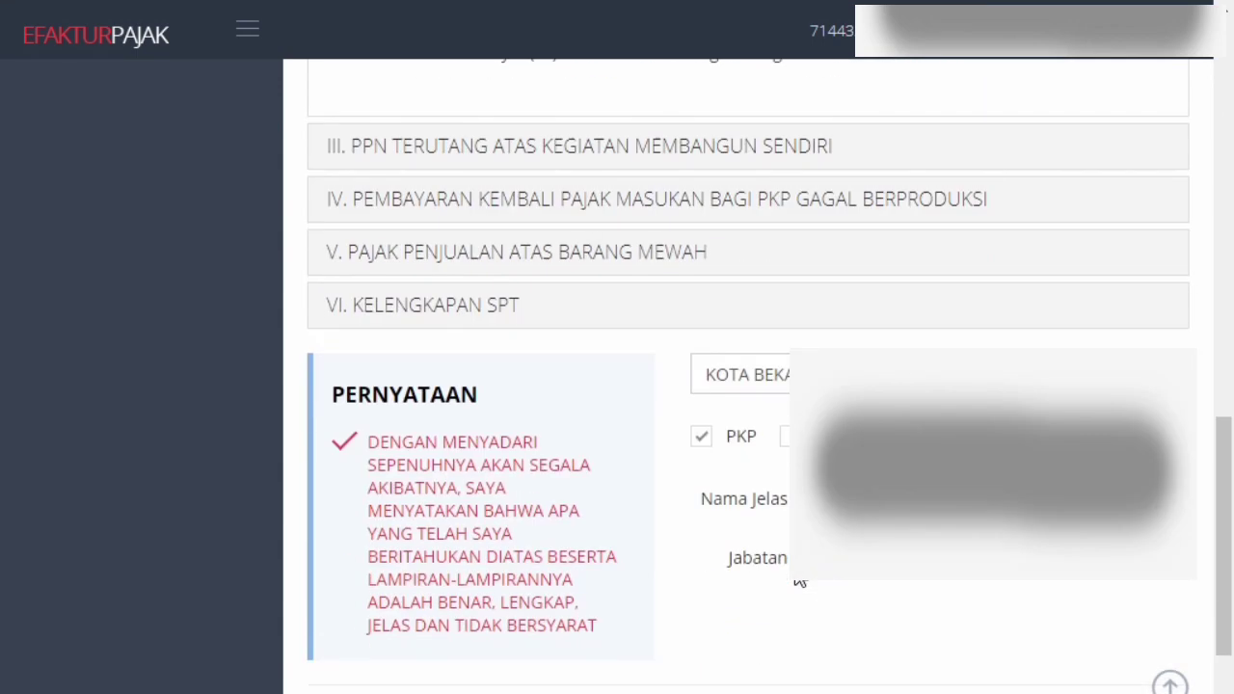
pyautogui.scroll(-2, 812, 642)
pyautogui.click(744, 596)
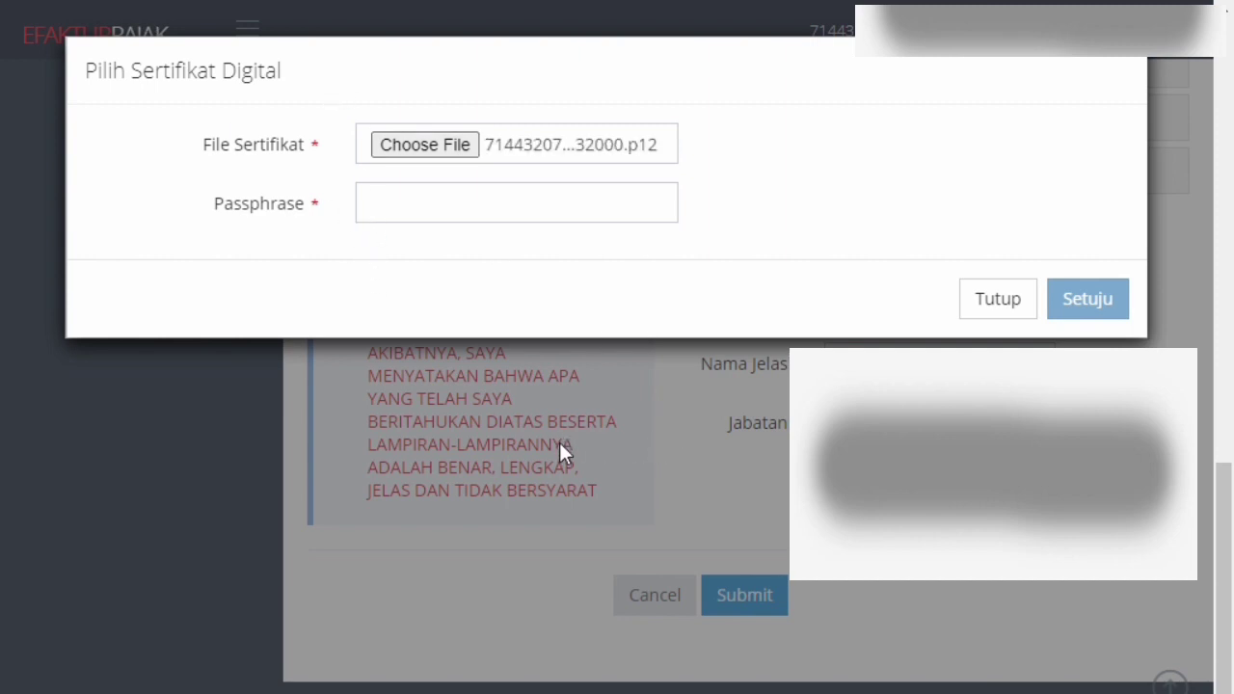
pyautogui.click(473, 202)
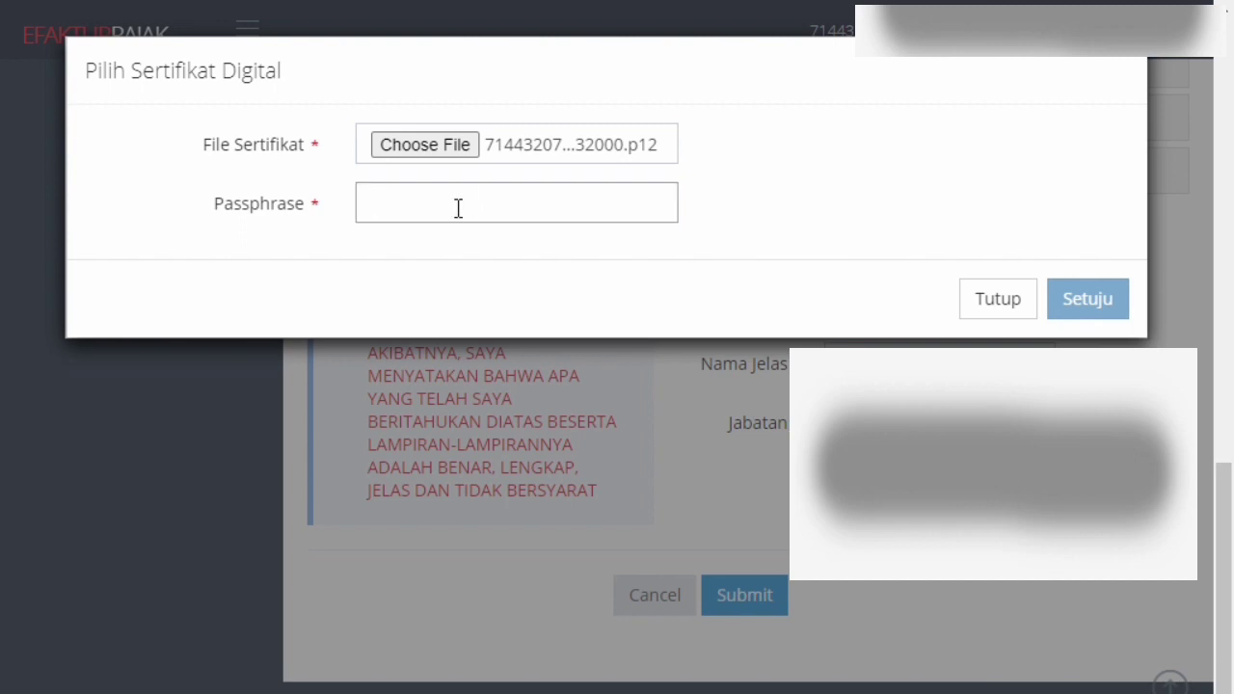
pyautogui.write('••••••')
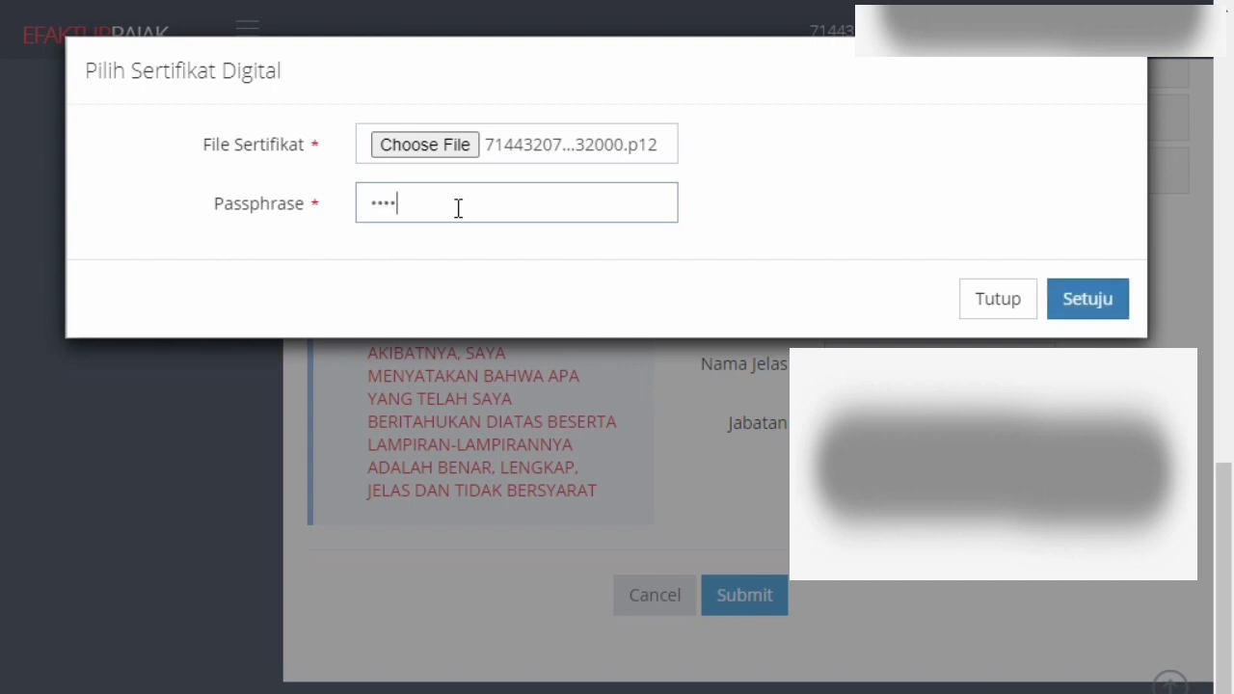
pyautogui.write('••')
pyautogui.click(1103, 300)
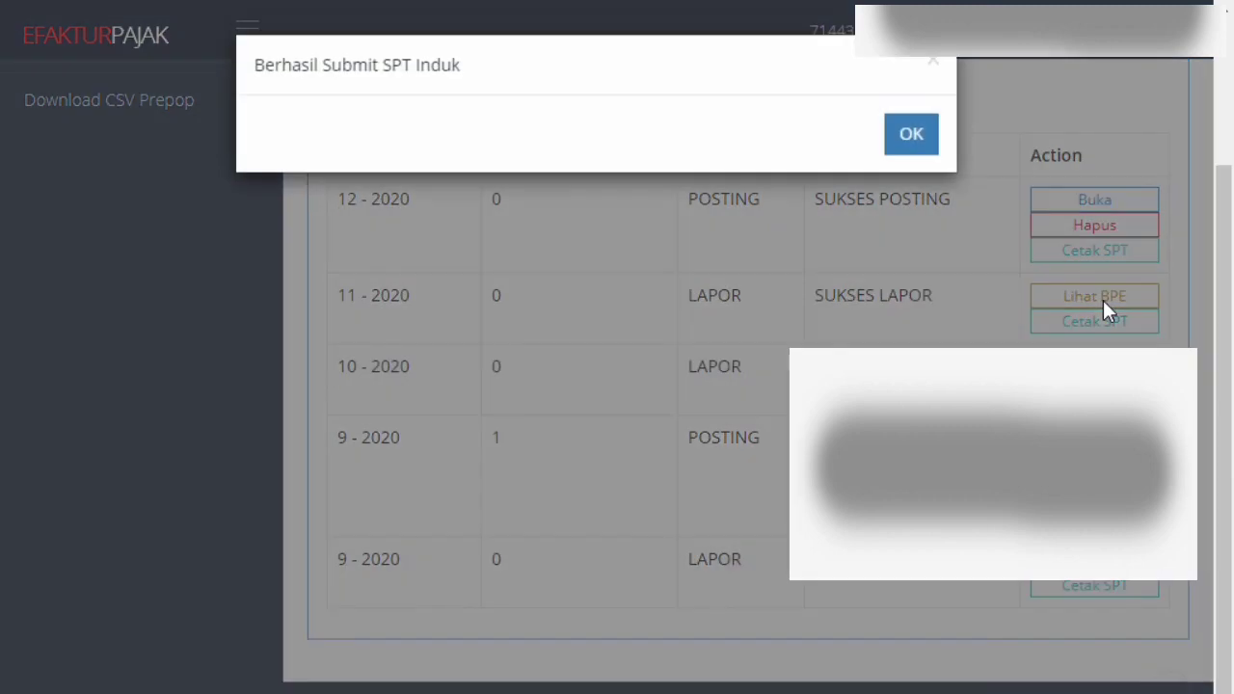
pyautogui.click(911, 140)
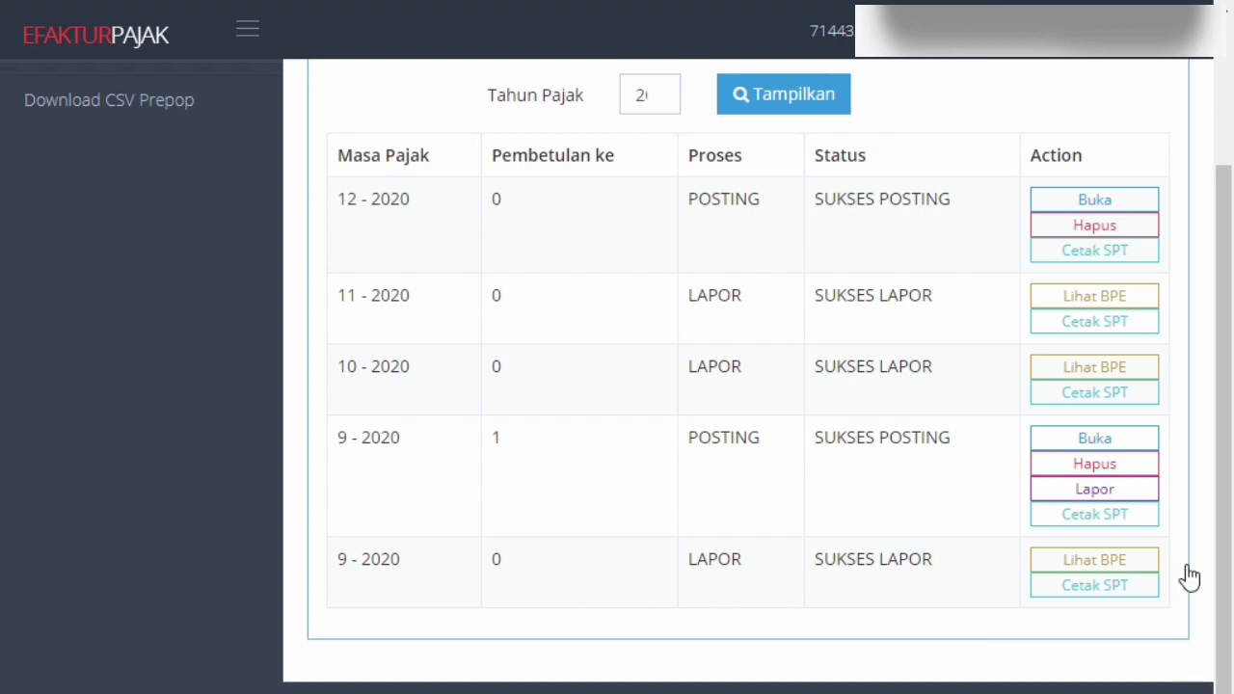
# Report the SPT for Masa Pajak 9-2020 Pembetulan 1 without attaching a Kelengkapan SPT file.
pyautogui.click(1131, 493)
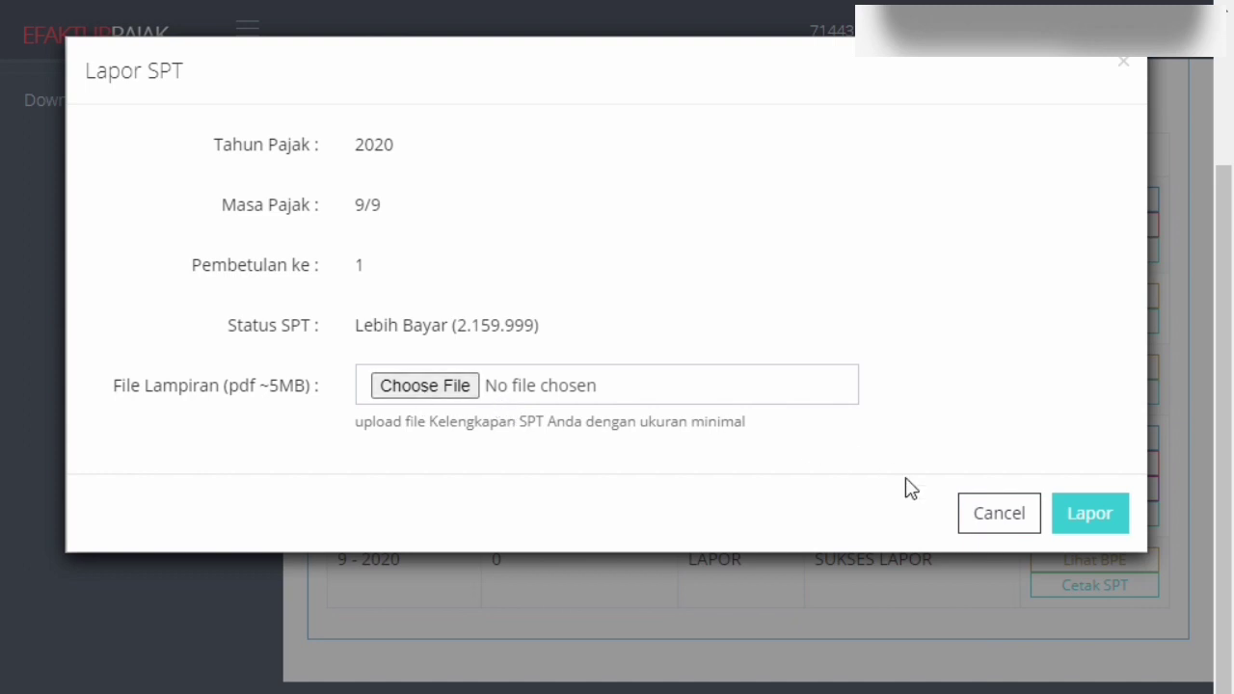
pyautogui.click(1088, 520)
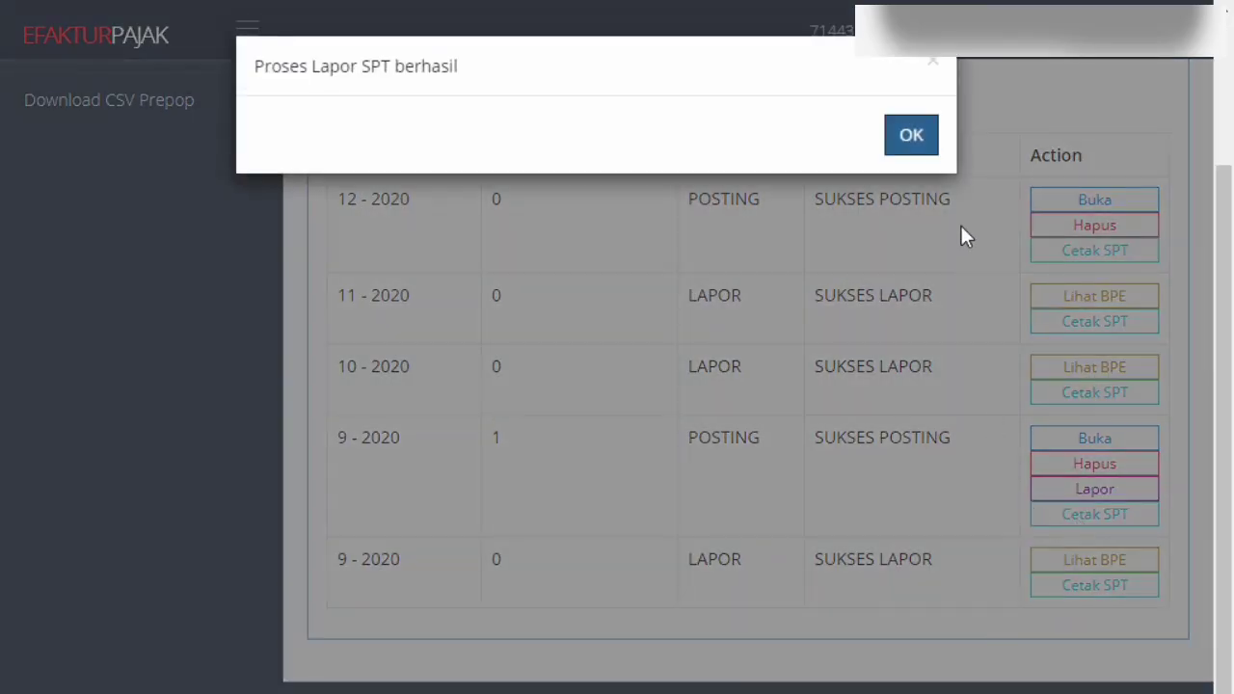
pyautogui.click(912, 140)
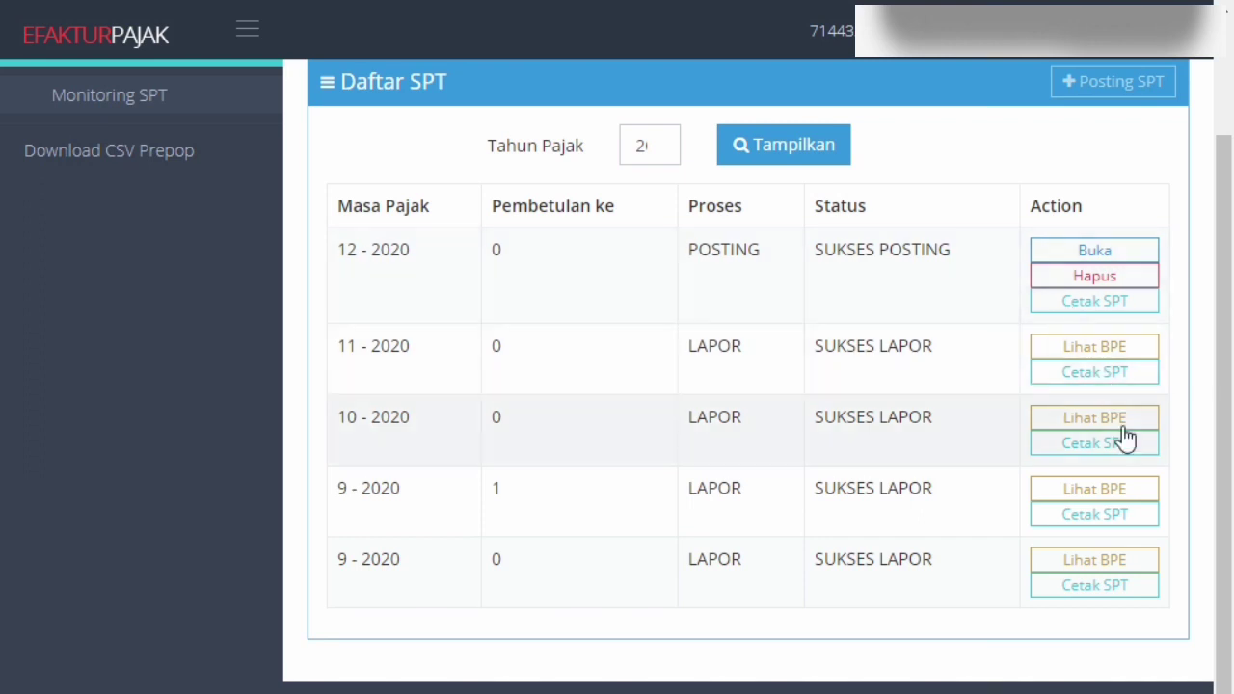
# Open the Bukti Penerimaan Elektronik of the 9-2020 Pembetulan 1 return in Daftar SPT and print it as a PDF.
pyautogui.scroll(2, 1003, 400)
pyautogui.scroll(1, 1002, 400)
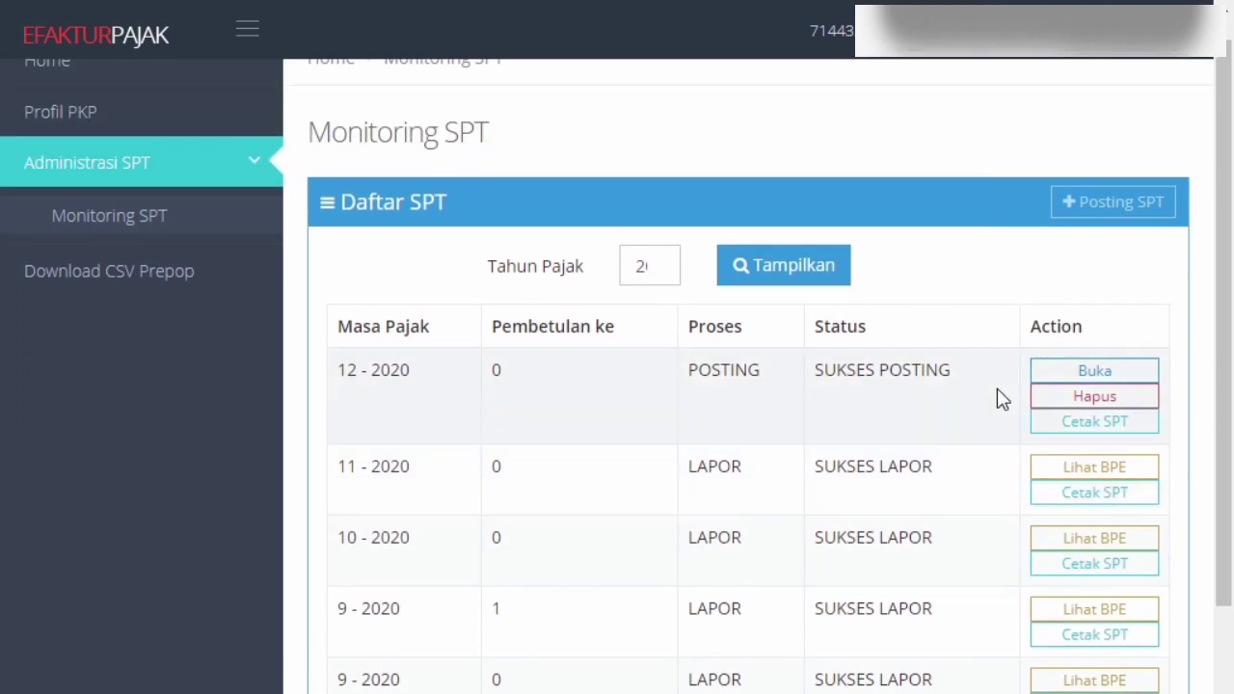
pyautogui.scroll(-1, 1002, 400)
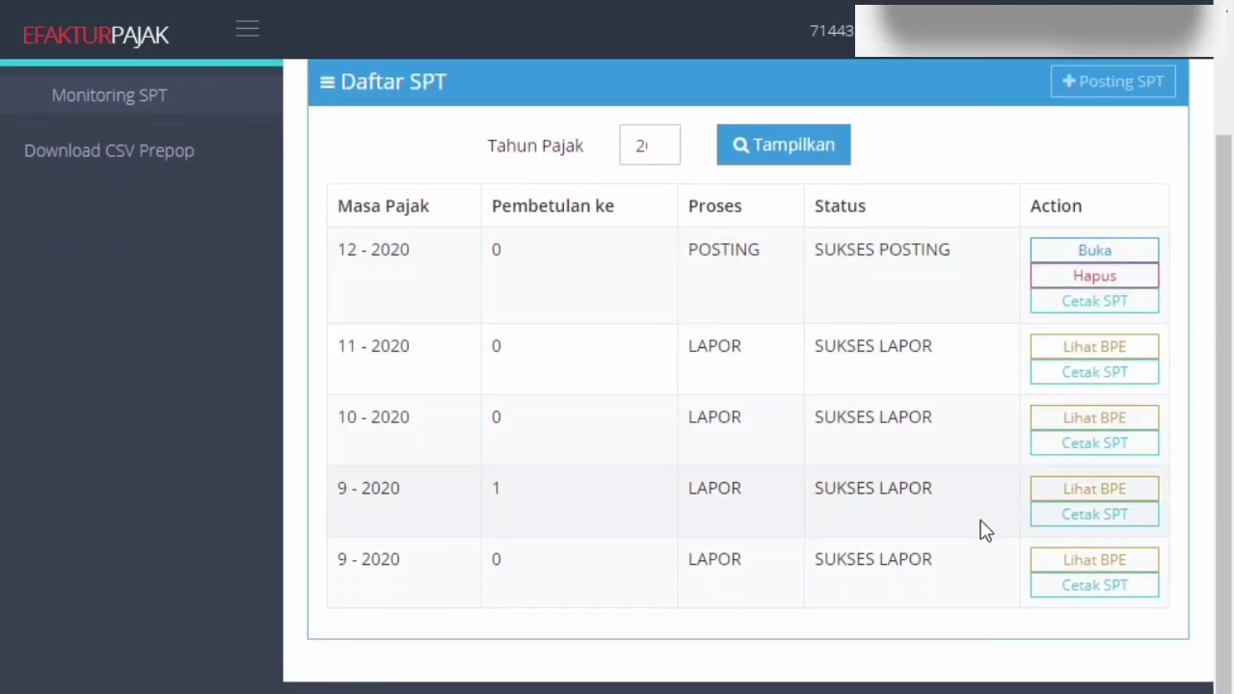
pyautogui.click(1123, 492)
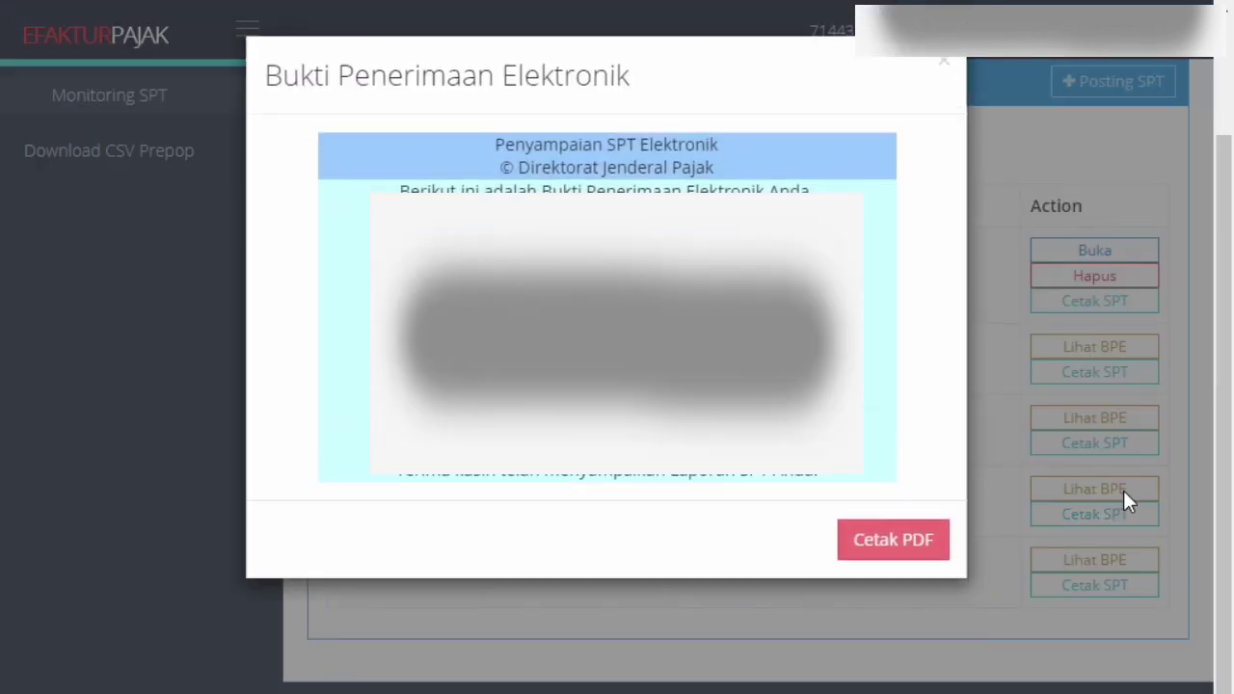
pyautogui.click(866, 546)
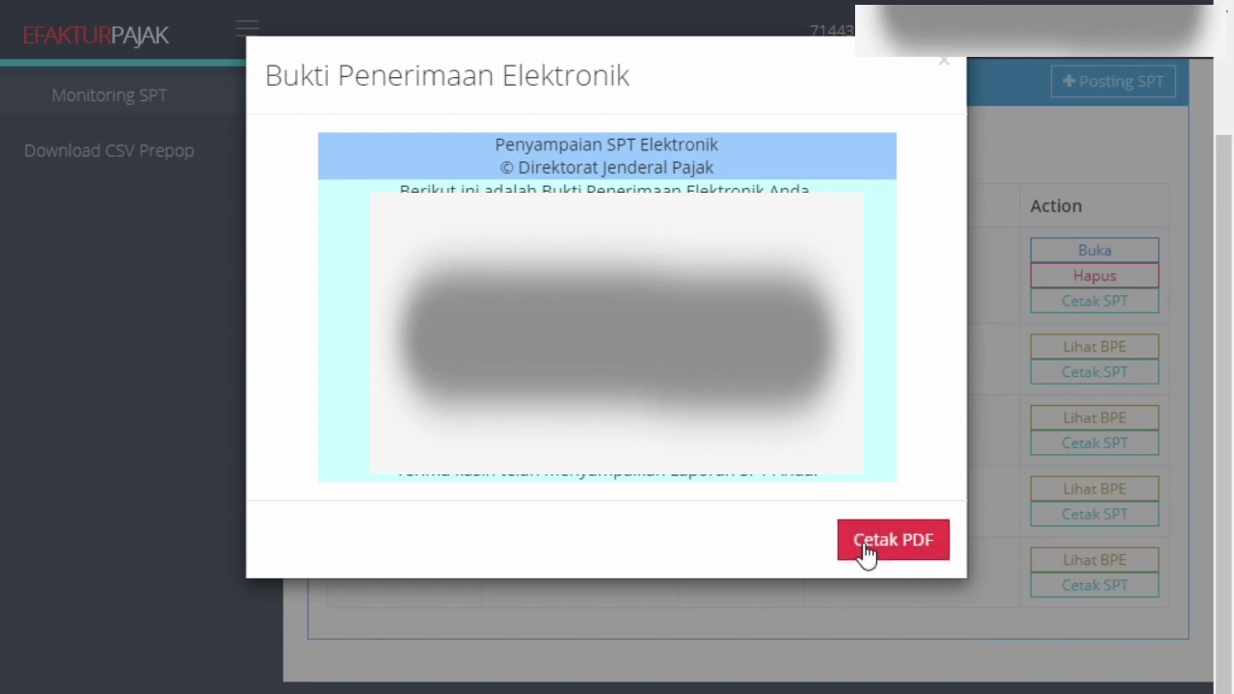